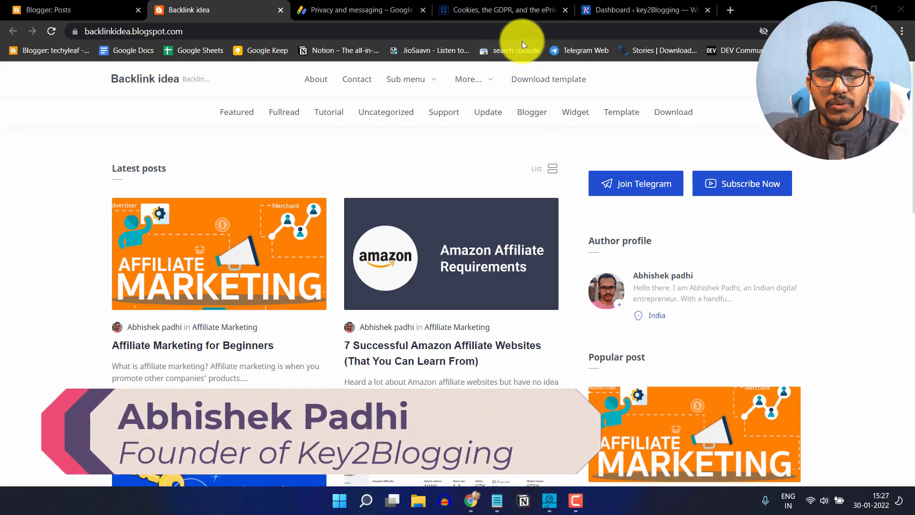
- Glance at the gdpr.eu cookies page, then open the Backlink idea blog's Blogger posts dashboard
left_click(515, 11)
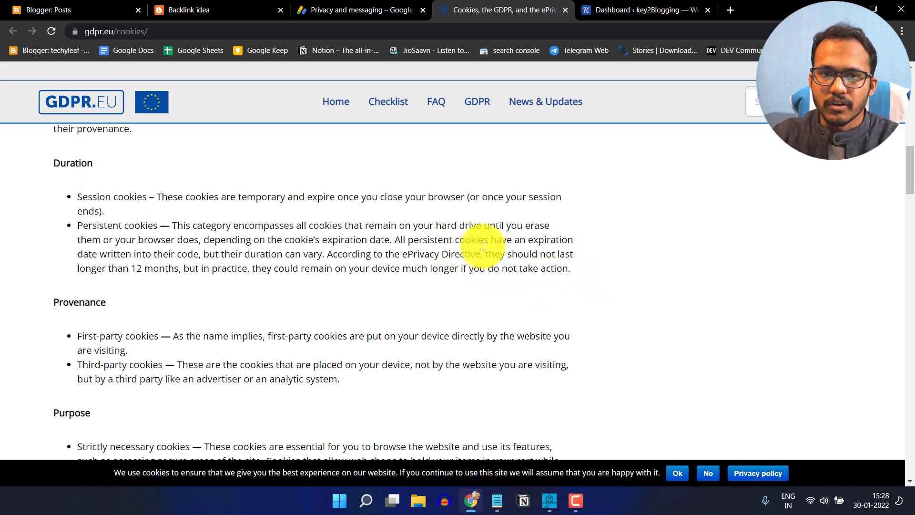
left_click(208, 10)
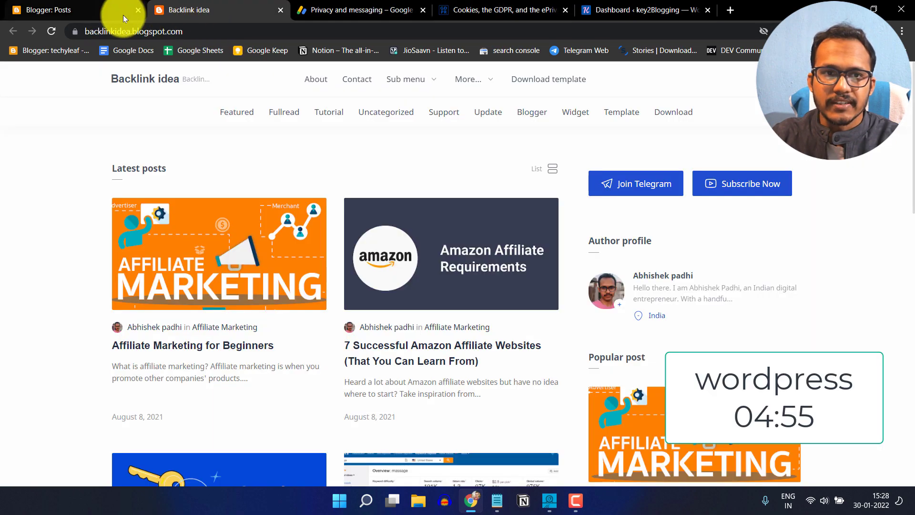
left_click(90, 13)
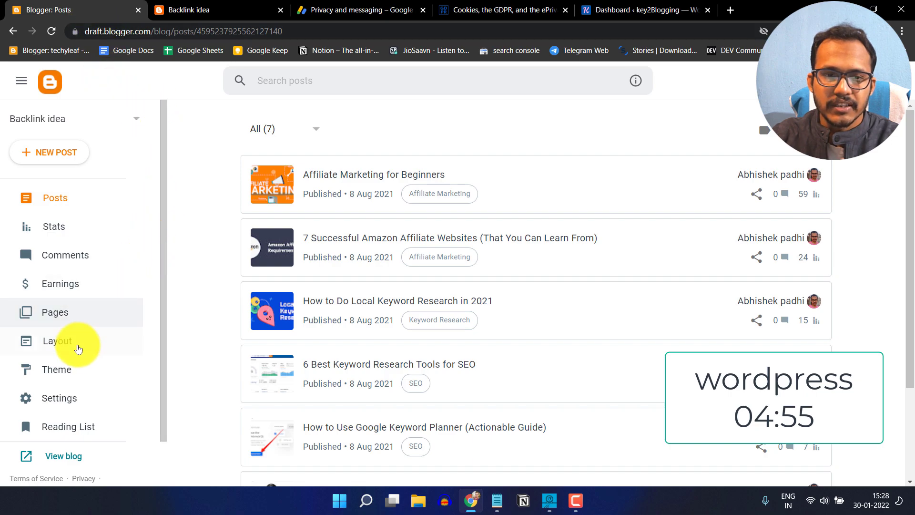
- Open the Backlink idea theme's Edit HTML view from the Customise dropdown
left_click(68, 371)
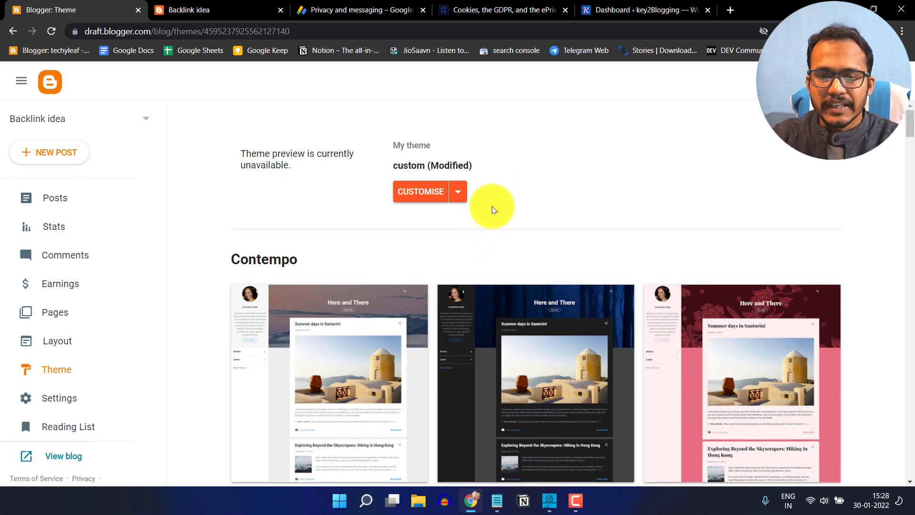
left_click(459, 193)
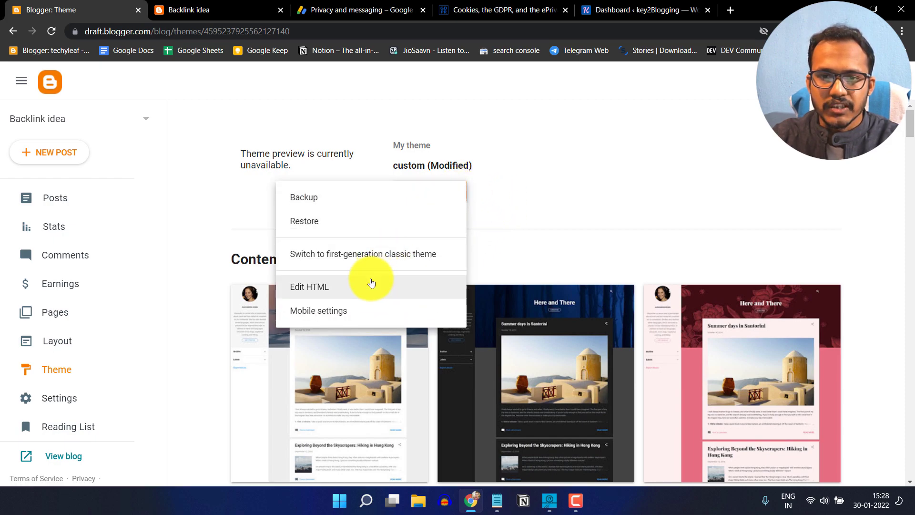
left_click(368, 285)
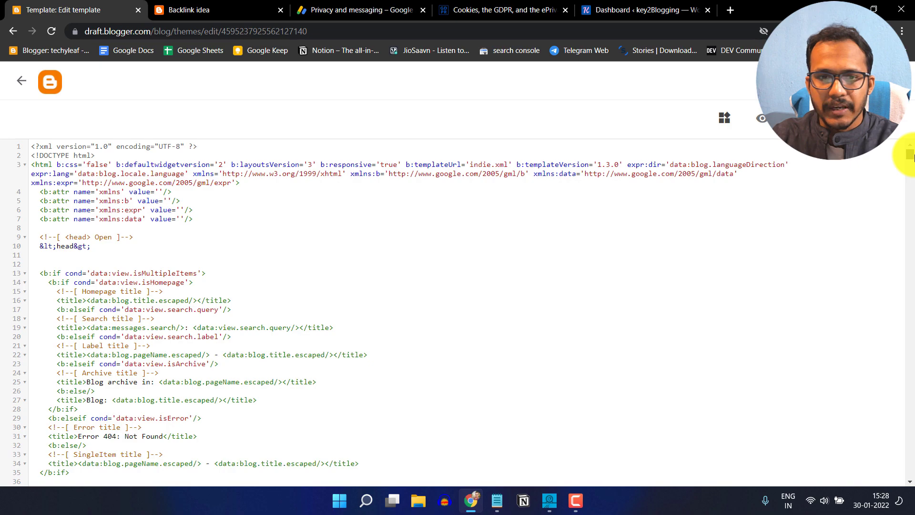
- Copy the cookieChoices = {} script from Notepad and paste it just above the template's closing body tag
left_click_drag(910, 154, 911, 491)
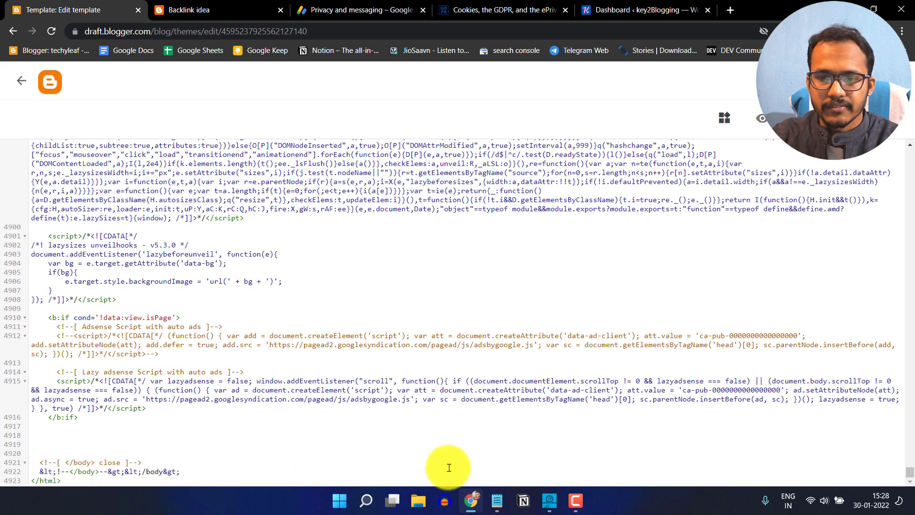
left_click(496, 501)
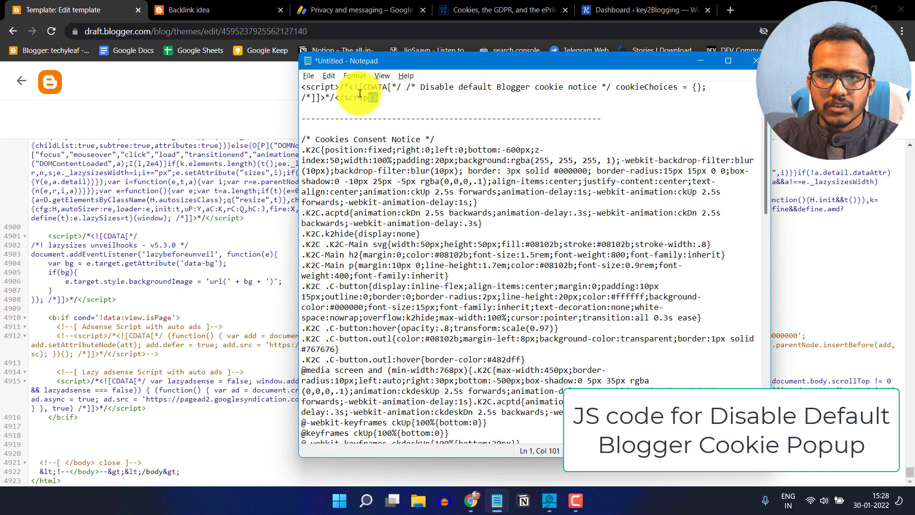
left_click_drag(377, 98, 306, 87)
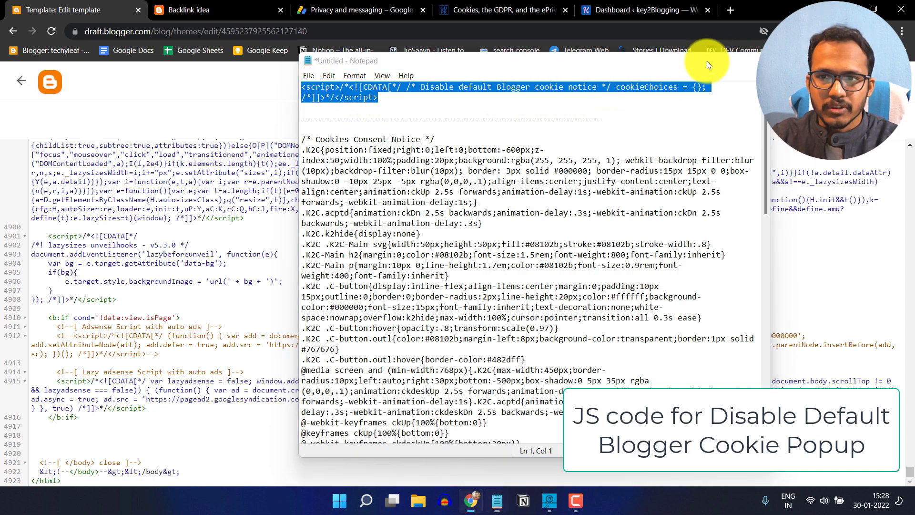
left_click(707, 61)
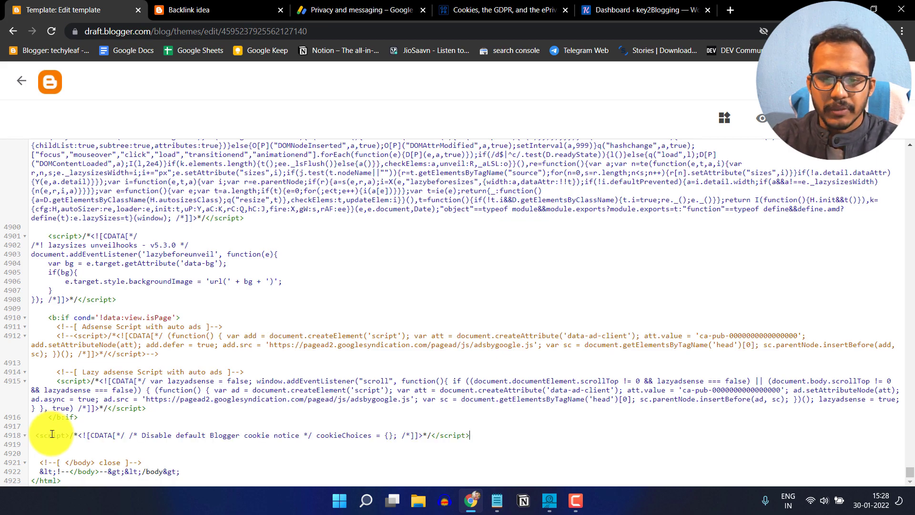
left_click(496, 500)
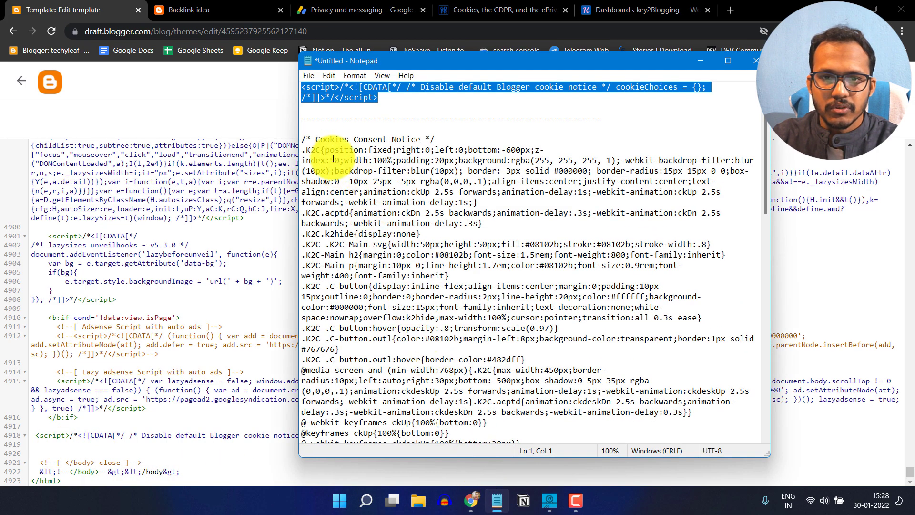
- Paste the Cookies Consent Notice CSS on line 1381, just before ]]></b:skin>
left_click_drag(302, 139, 672, 327)
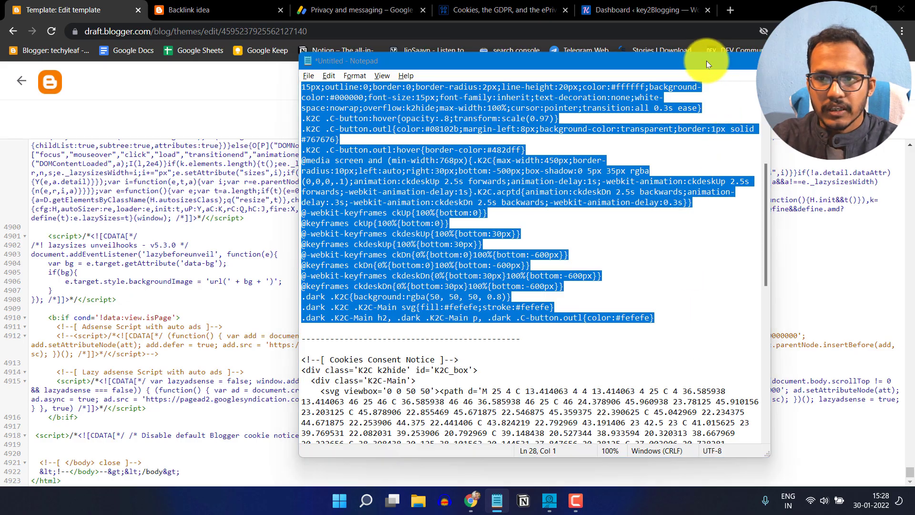
left_click(703, 61)
left_click_drag(910, 474, 910, 224)
scroll(323, 326, "down", 15)
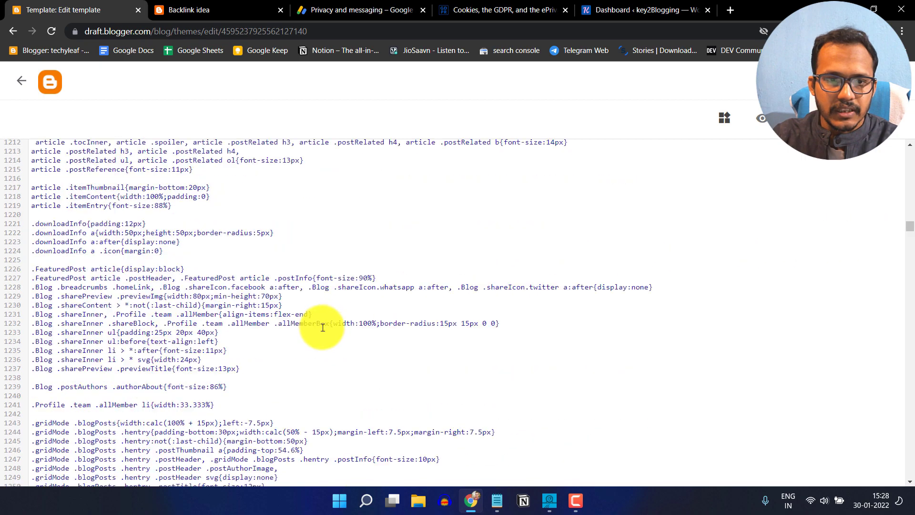
scroll(189, 322, "down", 4)
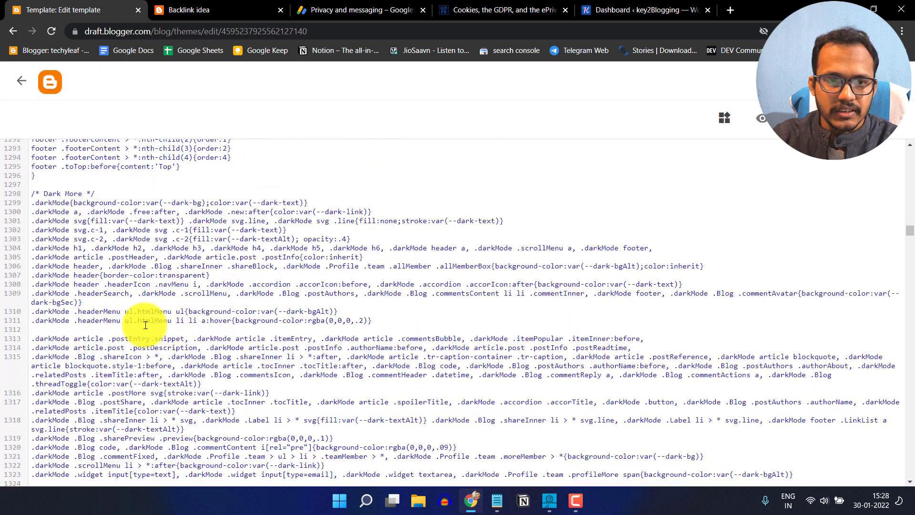
scroll(141, 288, "down", 14)
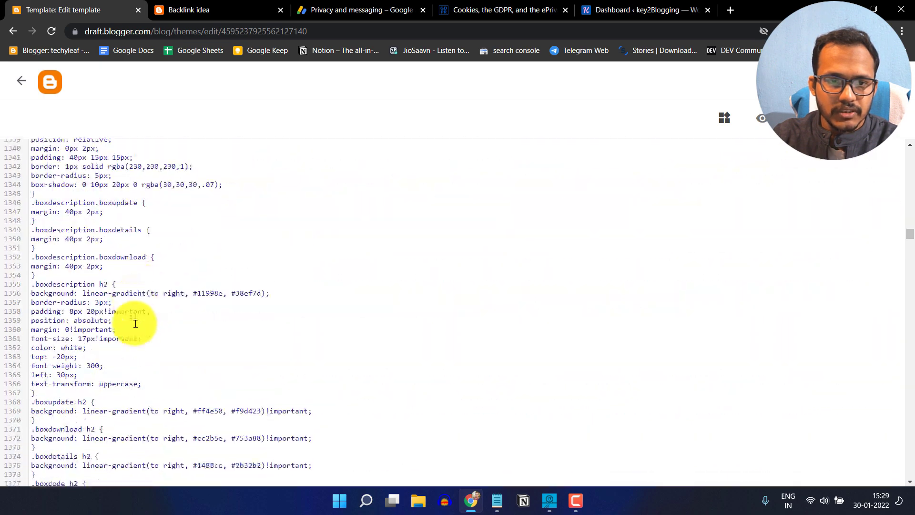
scroll(140, 326, "down", 2)
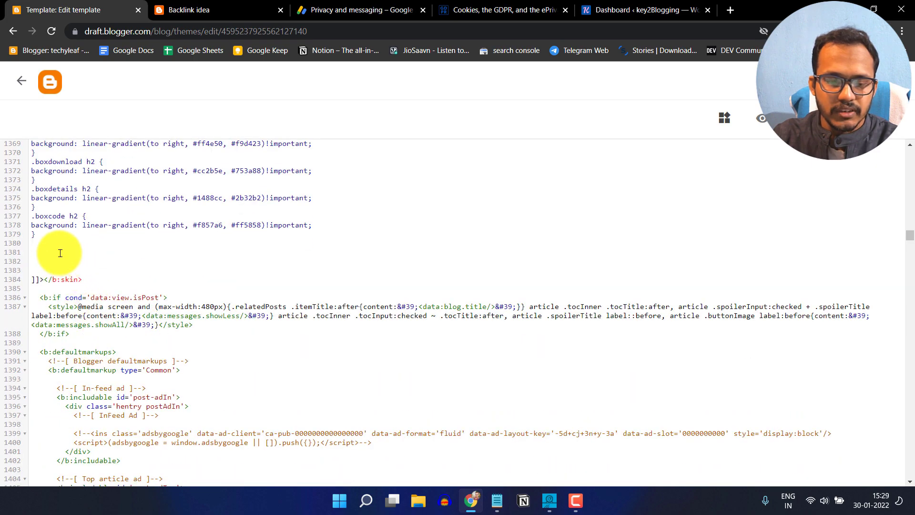
left_click(60, 253)
key("ctrl+v")
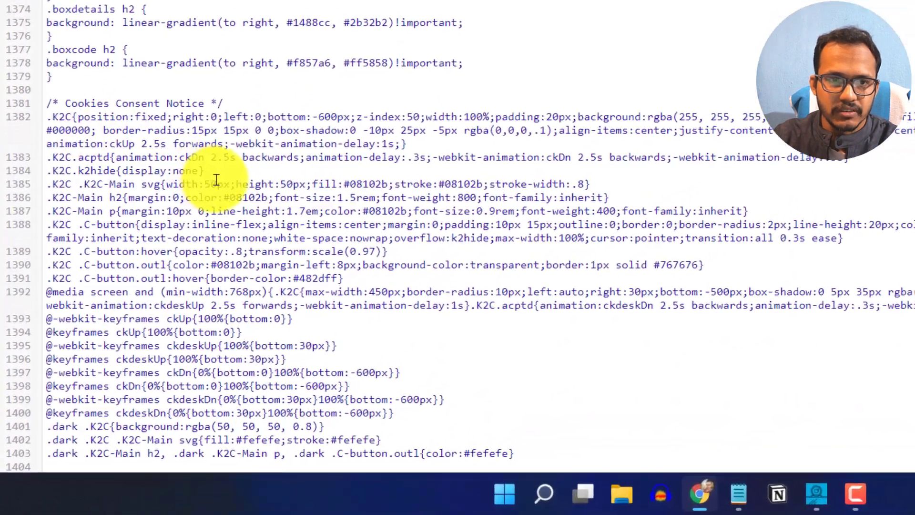
- Copy the Cookies Consent Notice HTML block from the Notepad notes
scroll(163, 283, "down", 5)
scroll(257, 143, "down", 3)
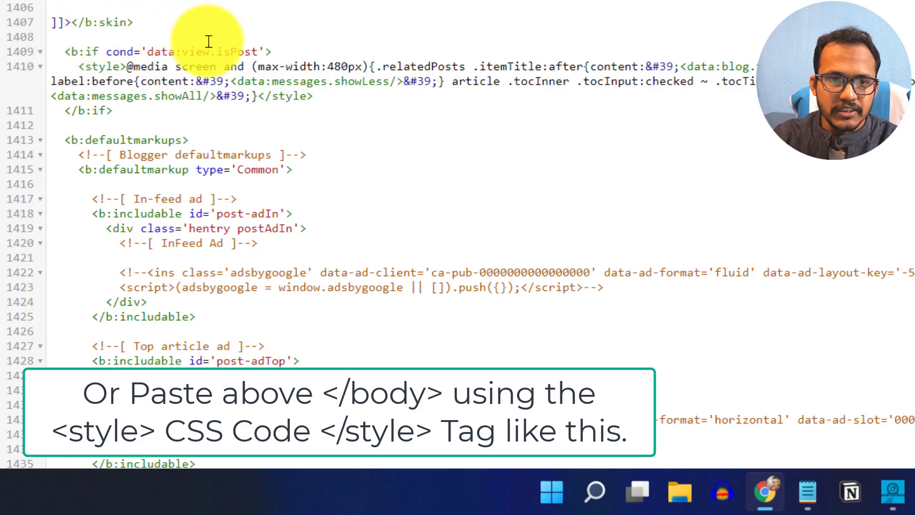
scroll(143, 71, "up", 2)
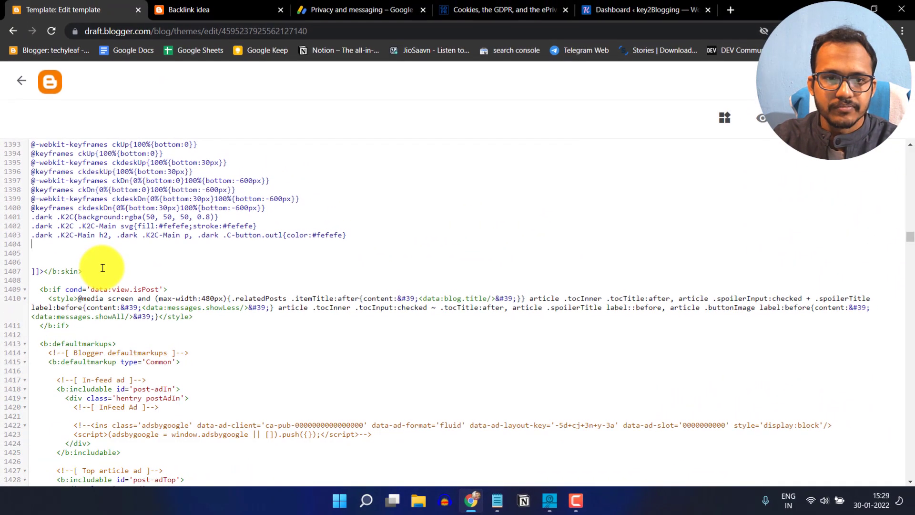
left_click(497, 500)
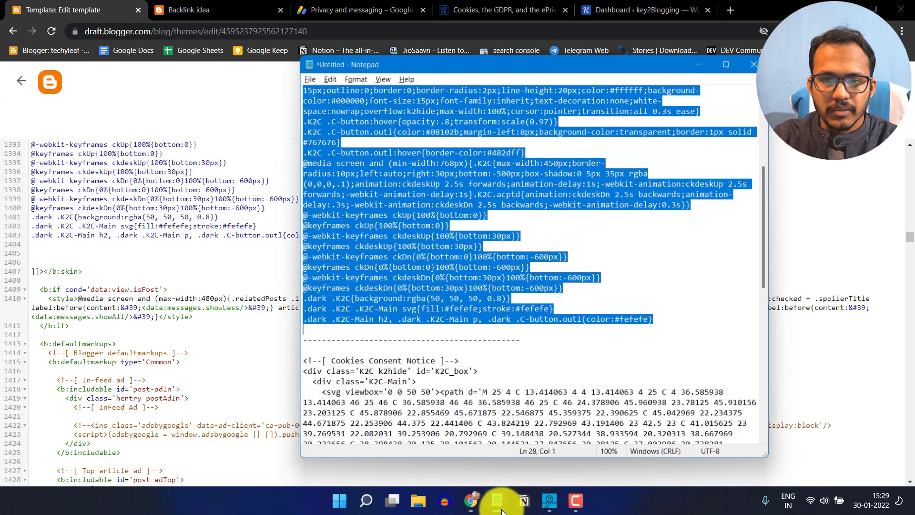
scroll(364, 327, "down", 5)
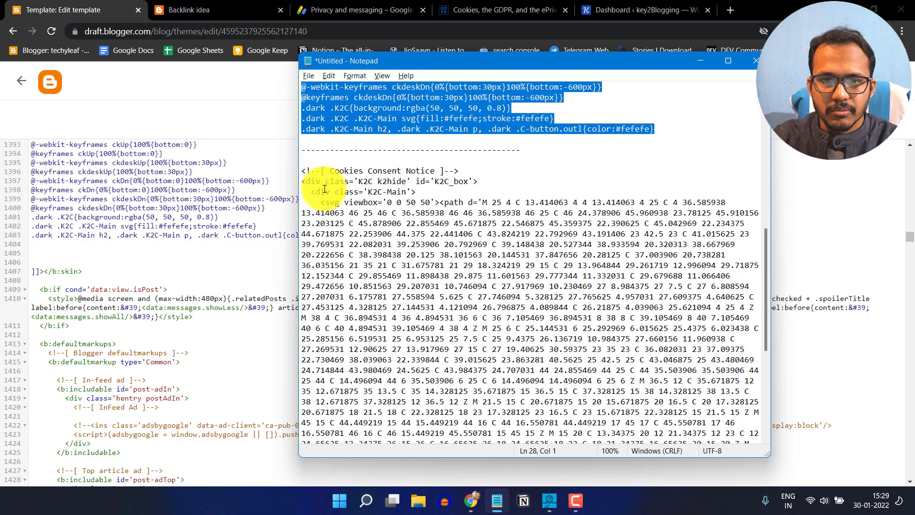
left_click_drag(303, 170, 603, 390)
key("ctrl+c")
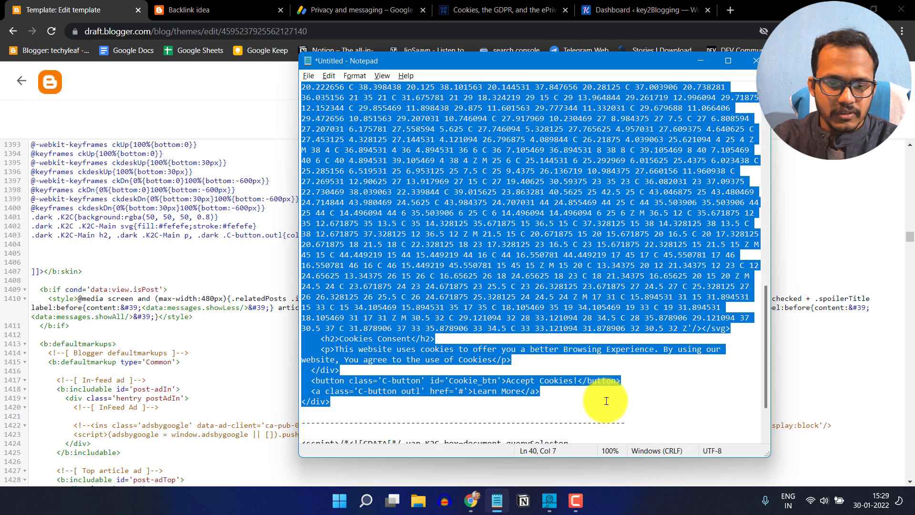
- Paste the Cookies Consent HTML block on empty line 4942 near the template's end
left_click(698, 61)
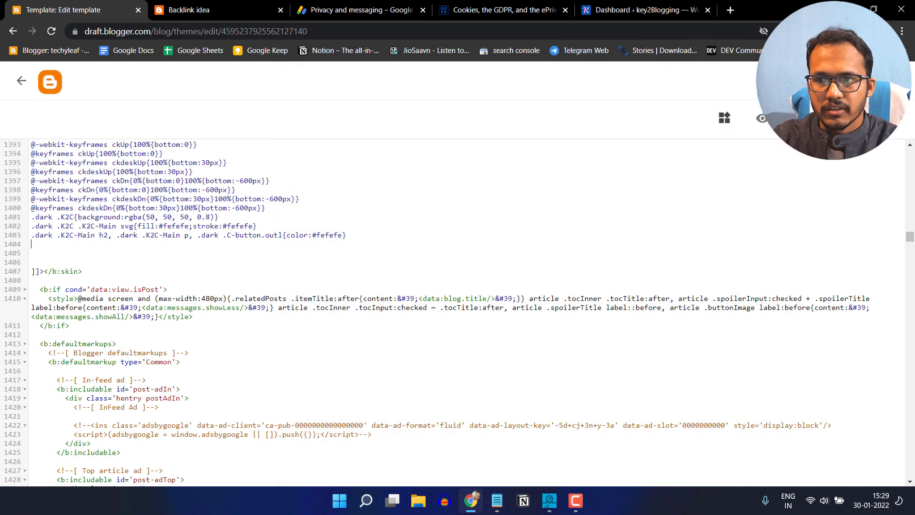
left_click_drag(908, 237, 909, 471)
left_click(67, 447)
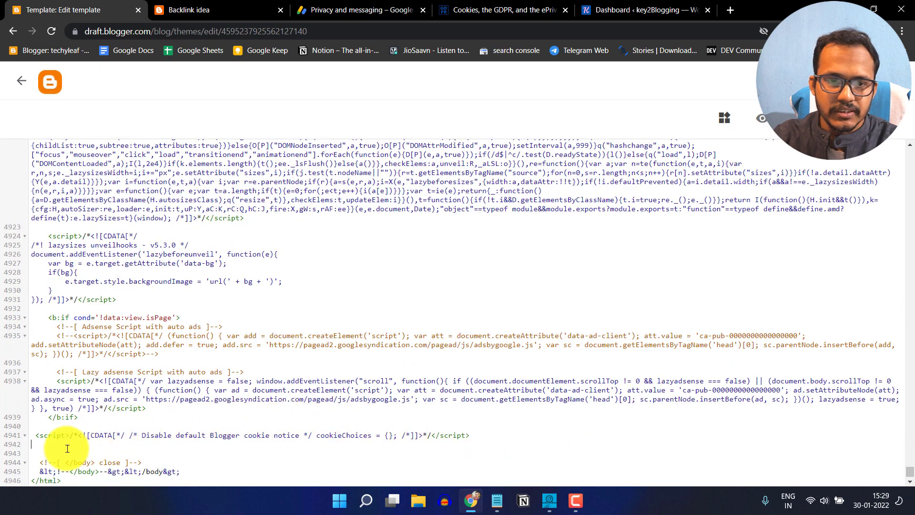
key("ctrl+v")
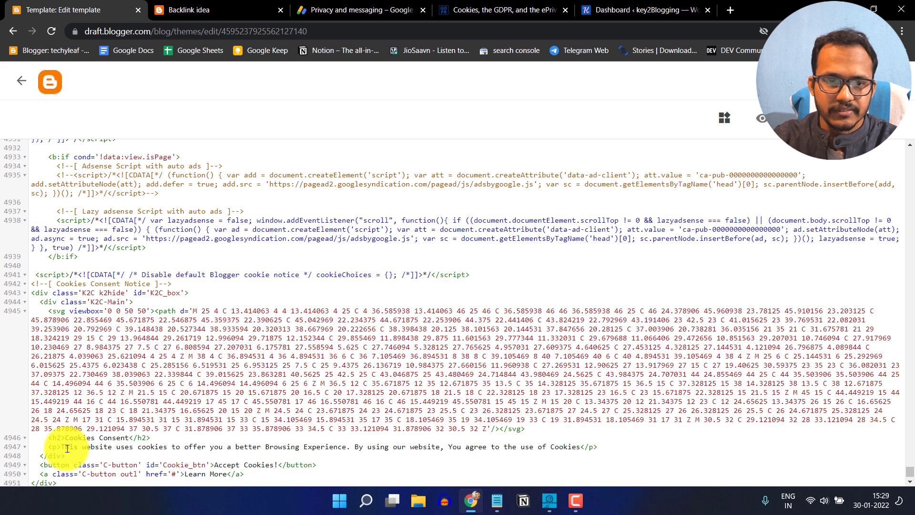
scroll(67, 448, "down", 1)
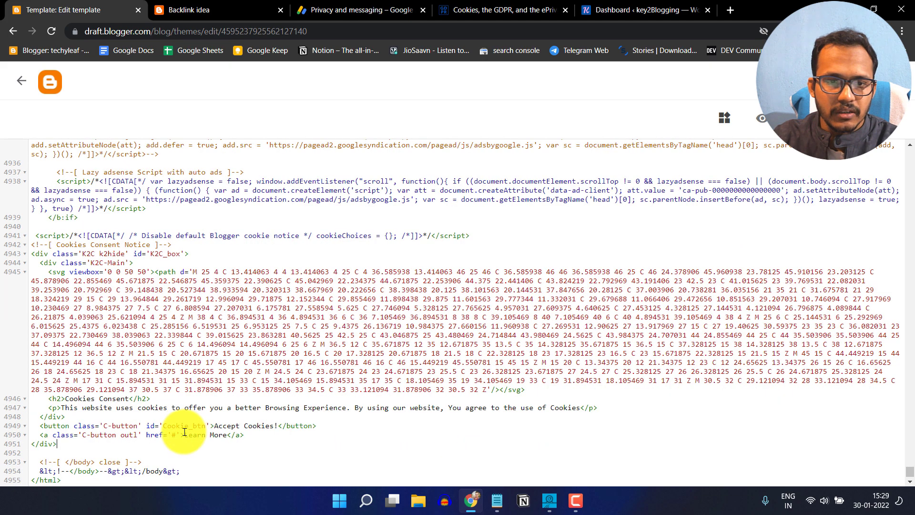
- Add the copied cookie consent script on line 4954 and save the template
left_click(492, 509)
scroll(373, 415, "down", 2)
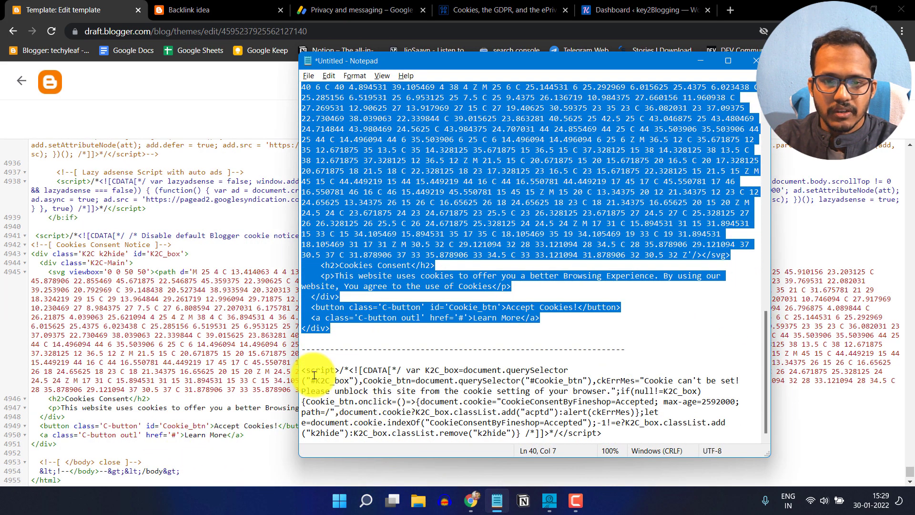
left_click_drag(303, 370, 624, 443)
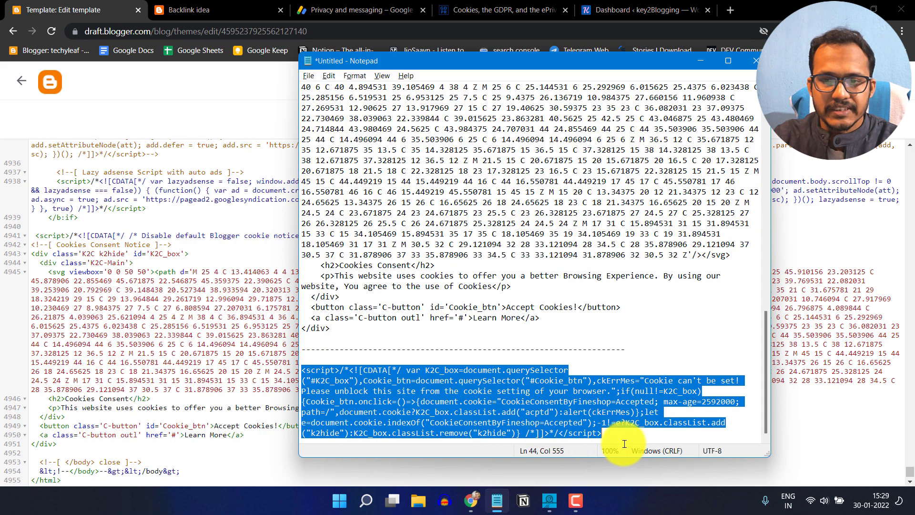
left_click(695, 60)
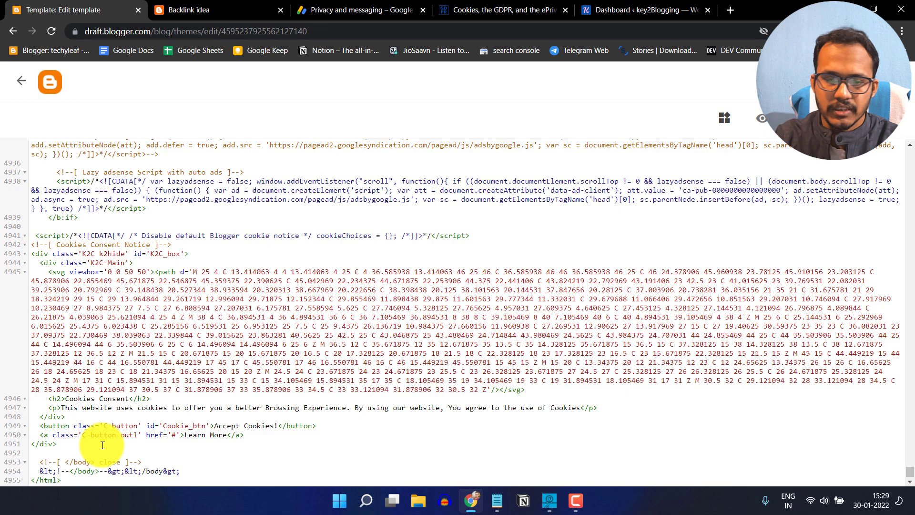
key("ctrl+v")
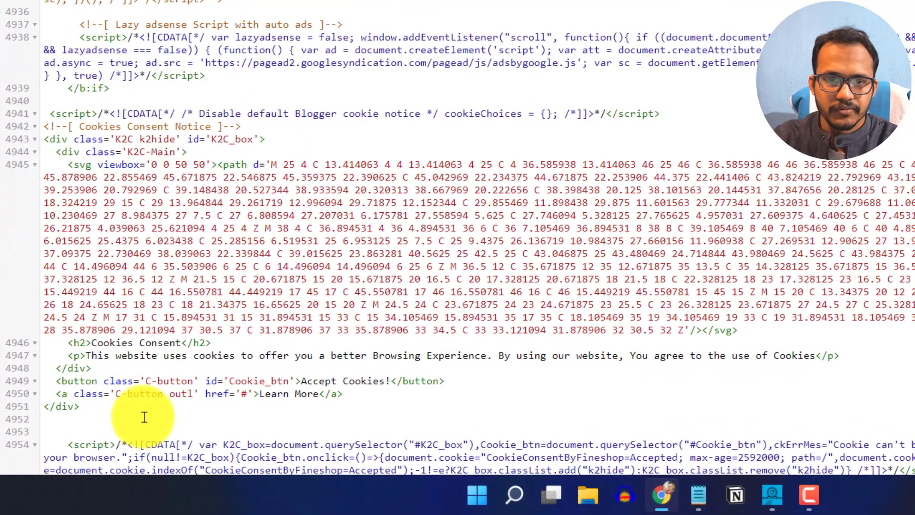
scroll(185, 401, "down", 2)
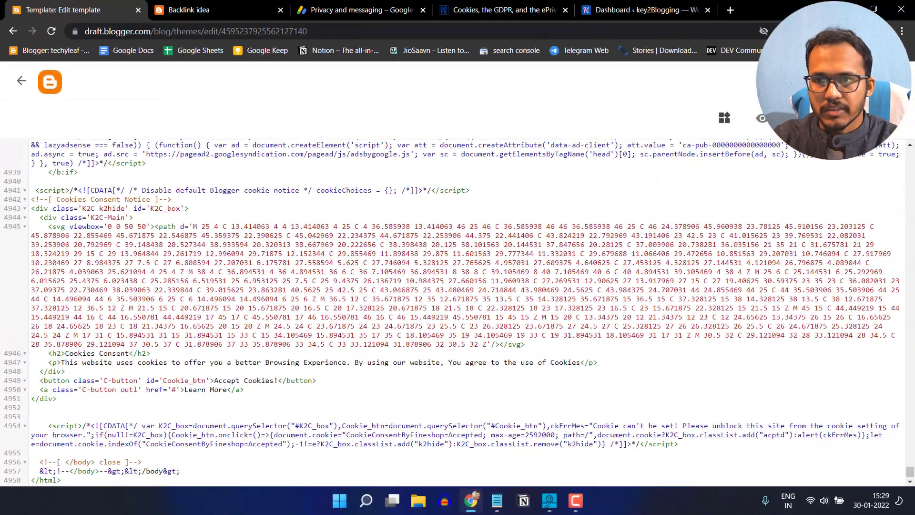
key("ctrl+s")
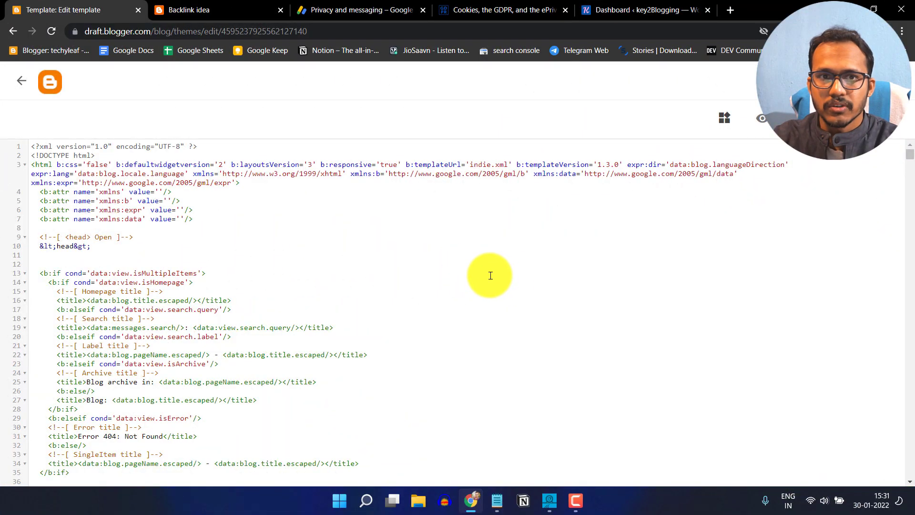
- Load the blog's URL in a new incognito window and scroll down to the Cookies Consent popup
left_click(207, 10)
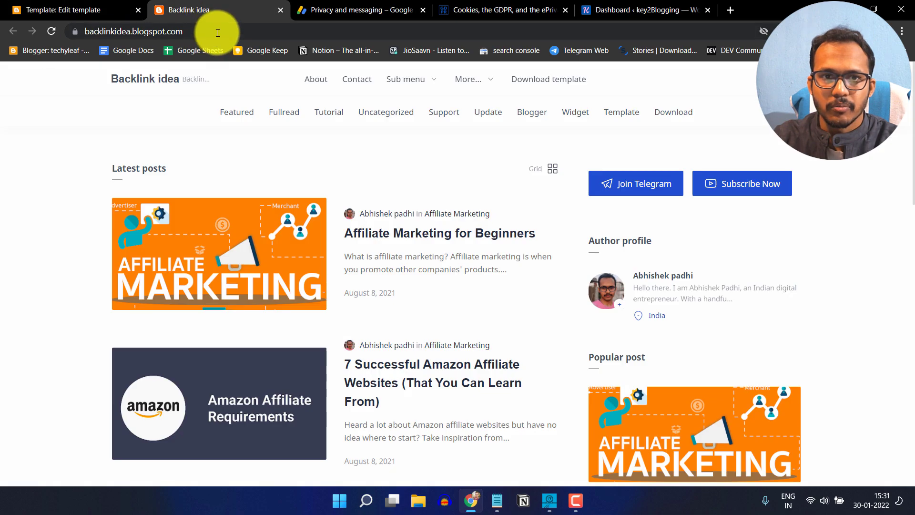
left_click(218, 32)
key("ctrl+c")
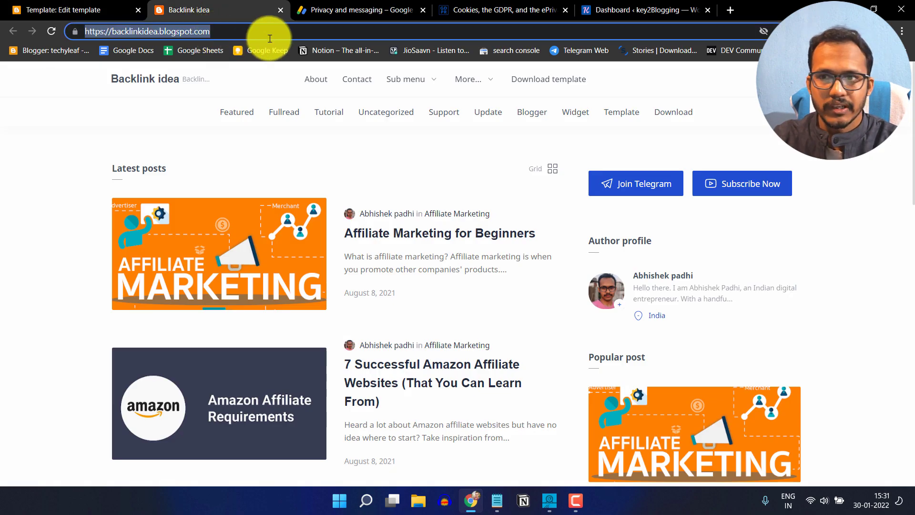
left_click(902, 31)
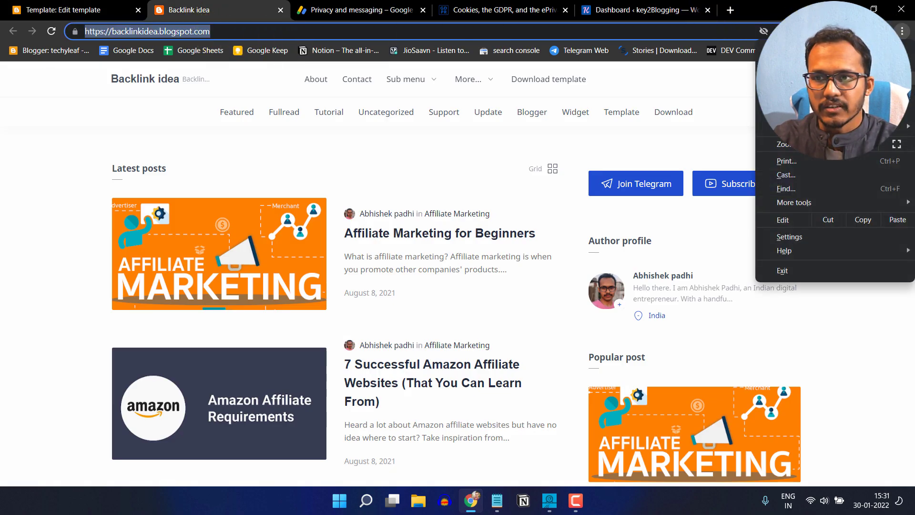
key("ctrl+shift+n")
key("ctrl+v")
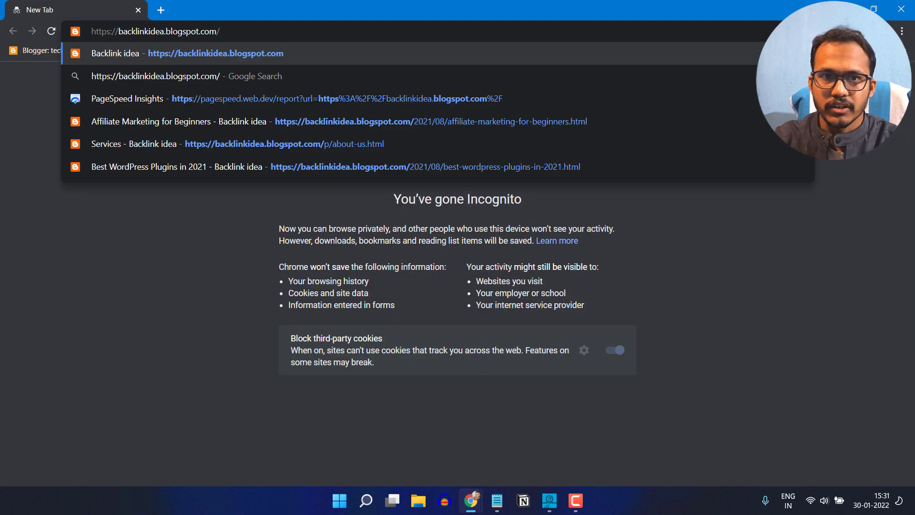
key("Return")
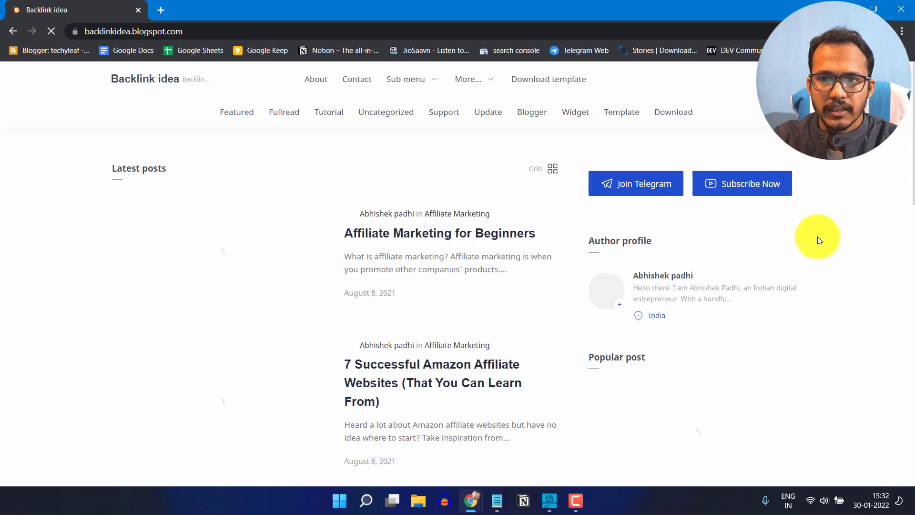
scroll(844, 241, "down", 2)
scroll(844, 240, "down", 3)
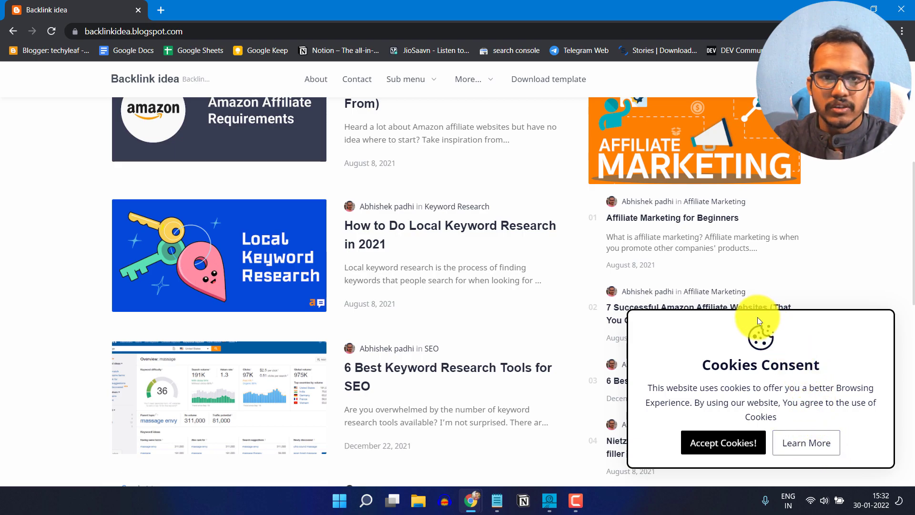
- Copy the Privacy Policy page's link address from the blog's Pages list
key("alt+Tab")
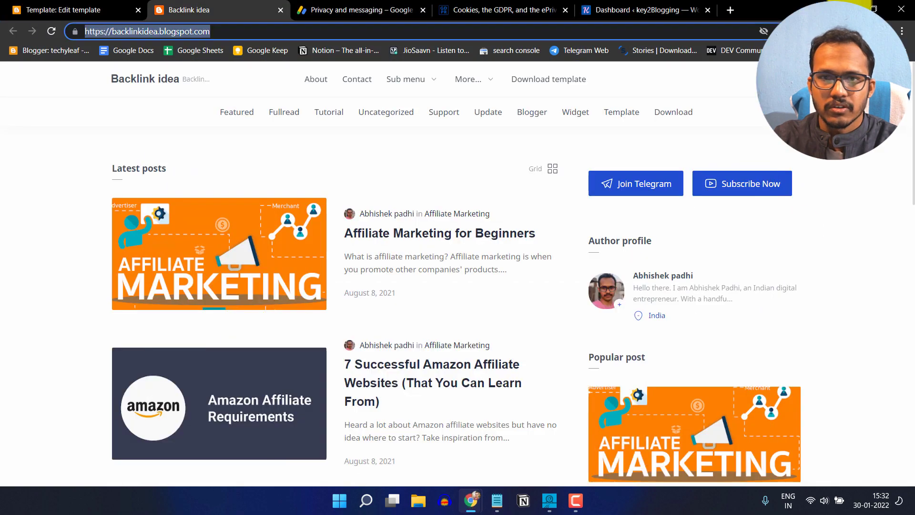
left_click(64, 8)
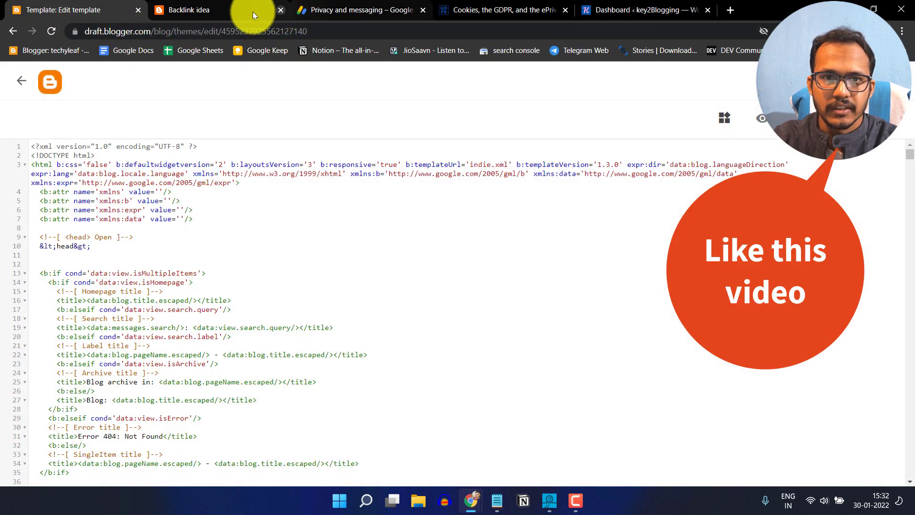
left_click(230, 13)
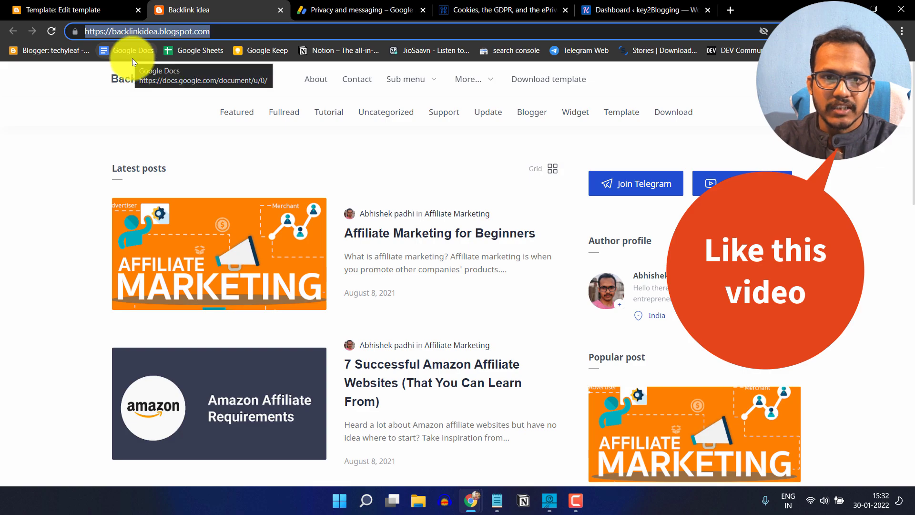
left_click(87, 15)
left_click(21, 80)
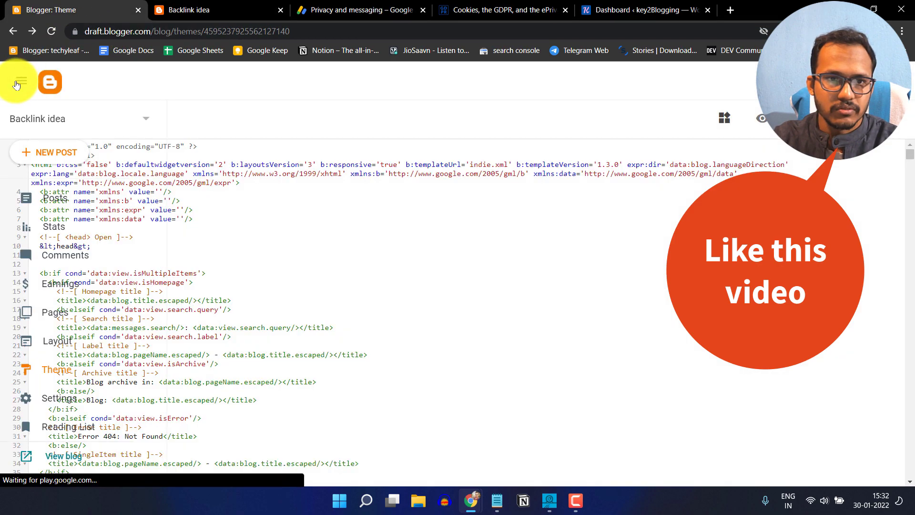
left_click(74, 317)
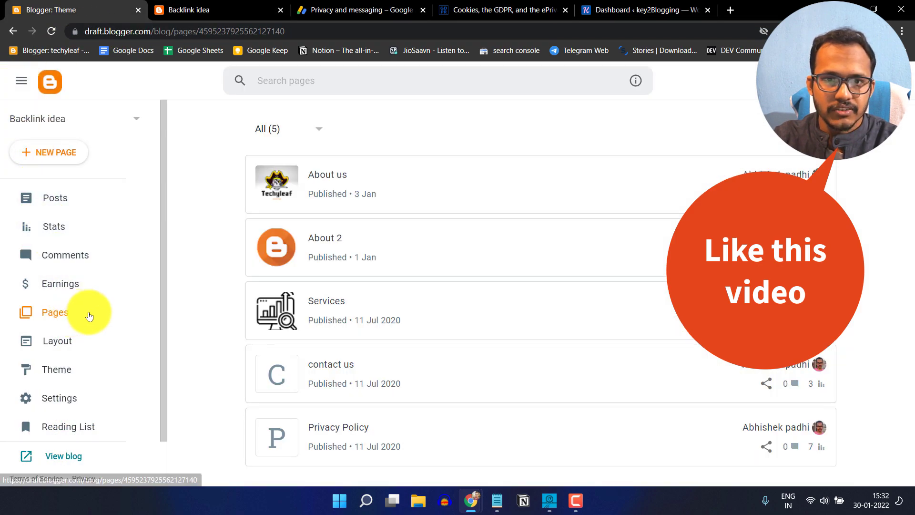
right_click(794, 431)
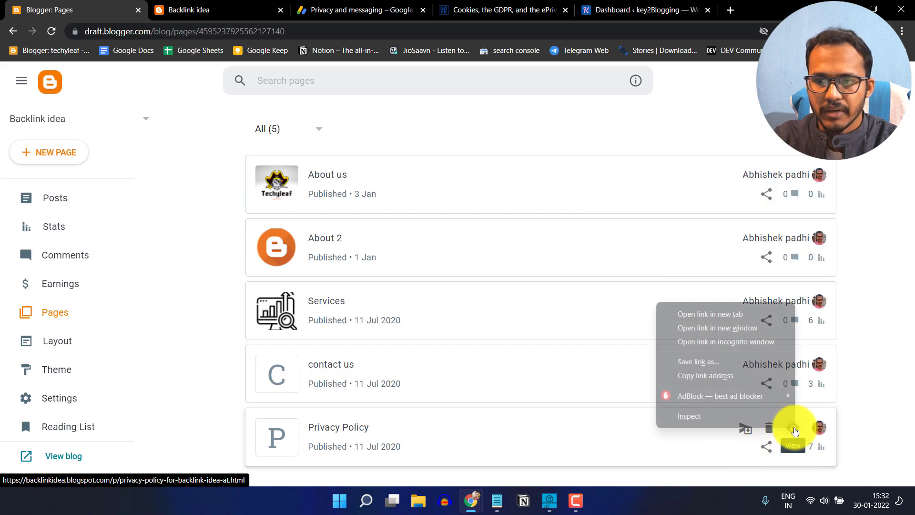
left_click(736, 376)
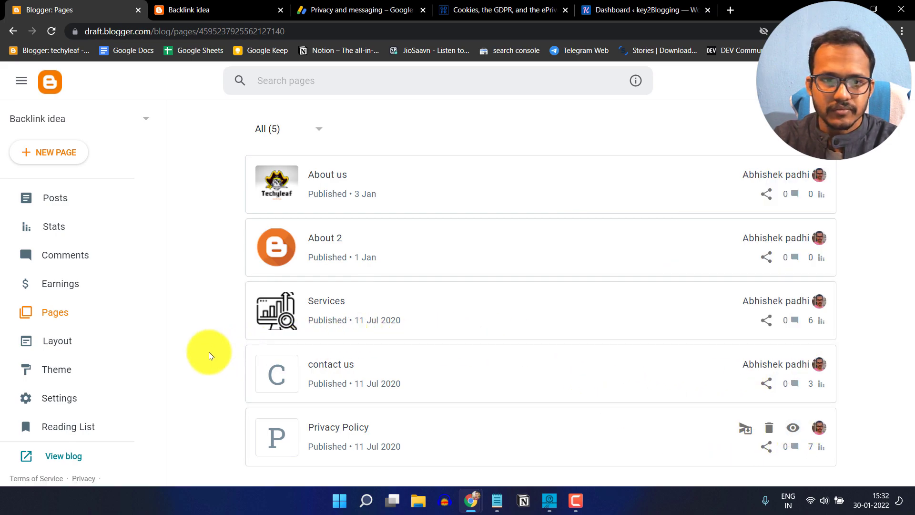
- Reopen the theme's Edit HTML view and scroll to the Cookies Consent block at the end
left_click(87, 371)
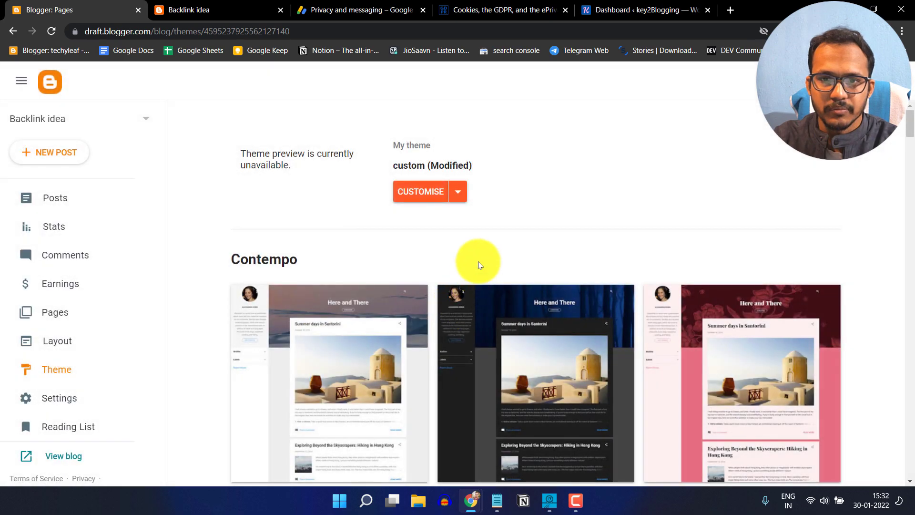
left_click(454, 190)
left_click(356, 287)
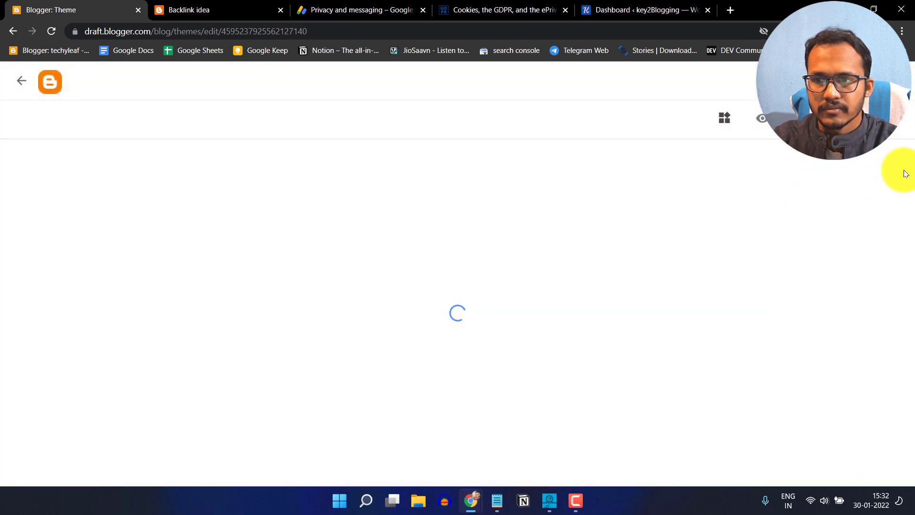
scroll(905, 181, "down", 15)
left_click_drag(908, 183, 908, 479)
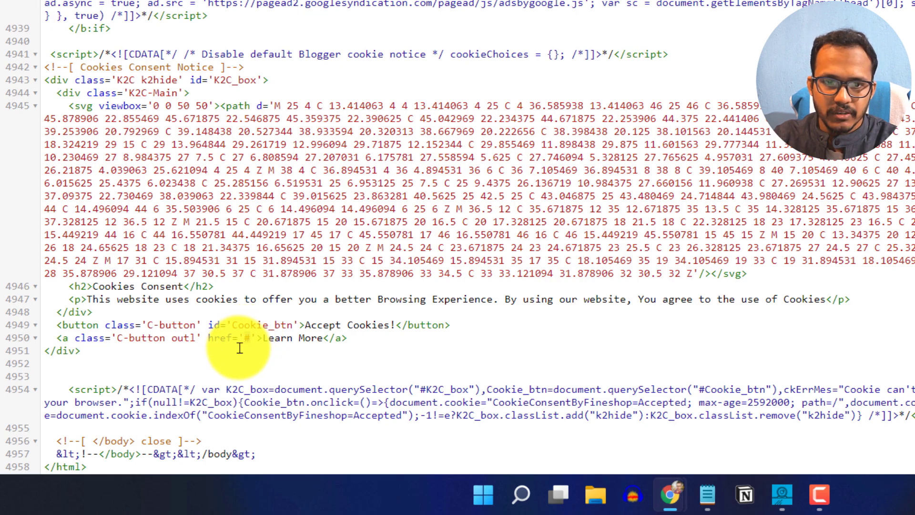
- Replace the Learn More href='#' with the Privacy Policy URL and save the template
key("ctrl+v")
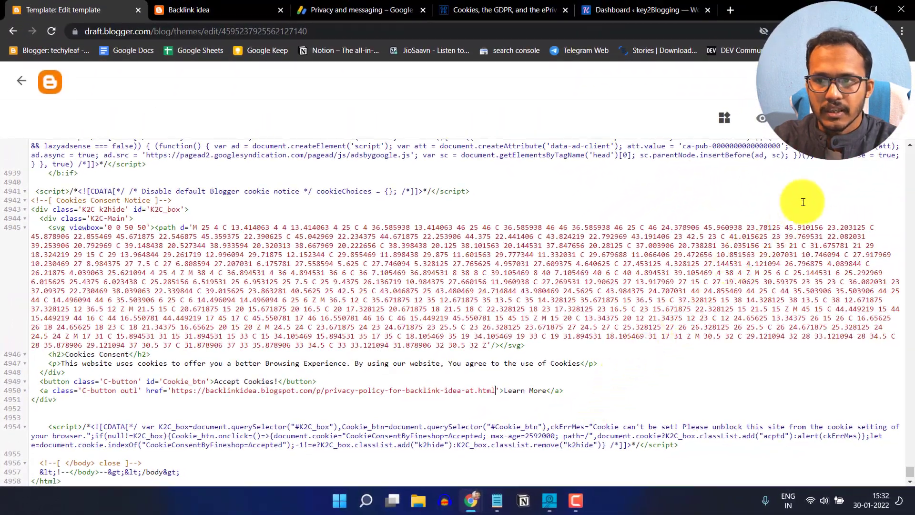
key("ctrl+s")
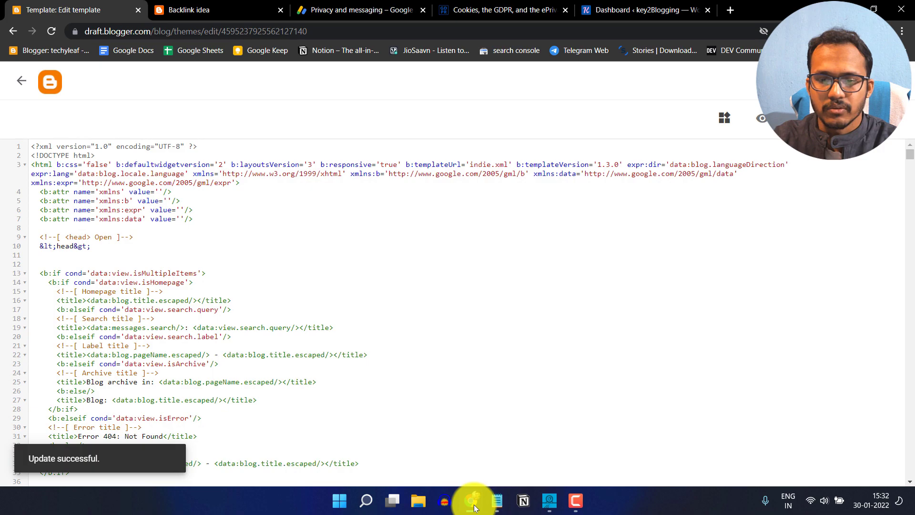
- Bring up the live blog window, reload it, and scroll to the consent popup
mouse_move(474, 506)
left_click(529, 440)
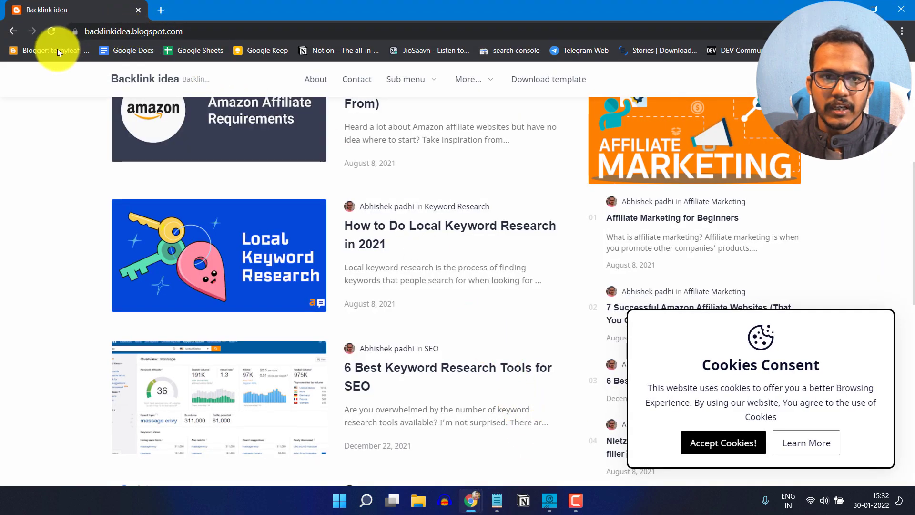
left_click(56, 33)
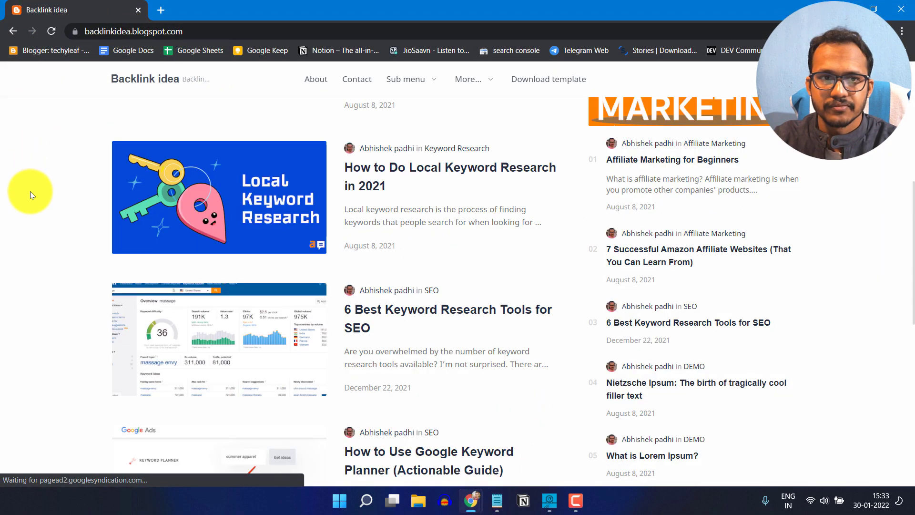
scroll(515, 238, "down", 4)
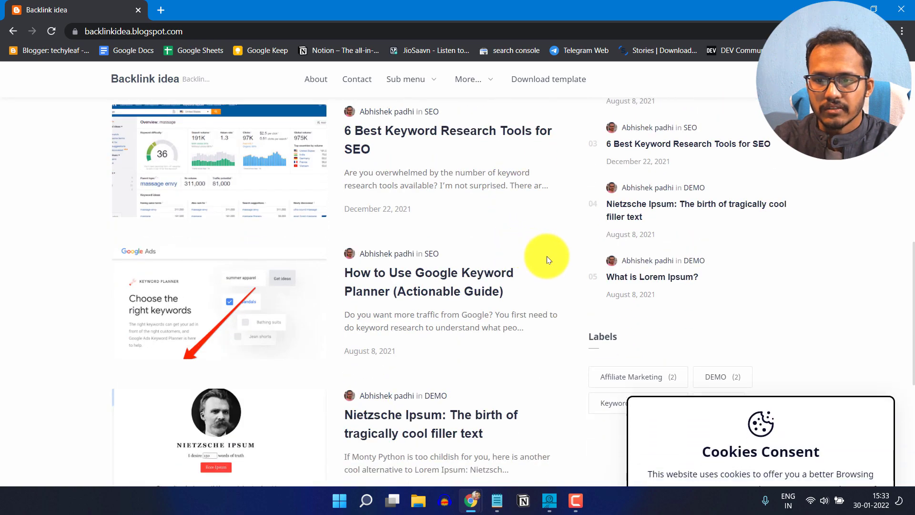
scroll(760, 291, "down", 2)
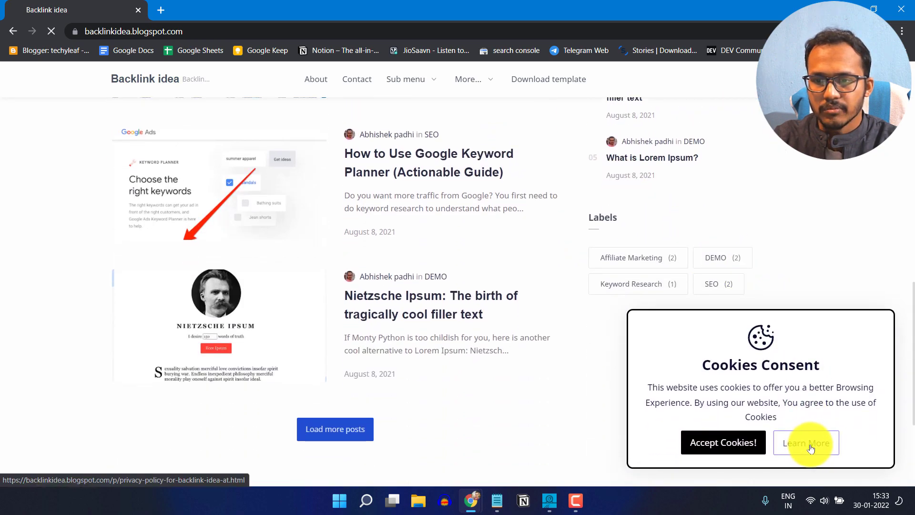
- Confirm Learn More opens the Privacy Policy page, then go back and click Accept Cookies!
left_click(810, 448)
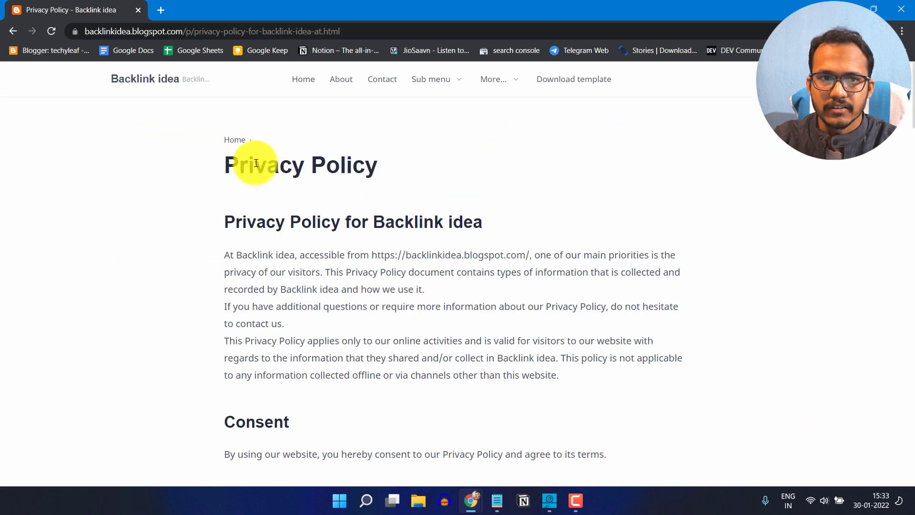
left_click(13, 31)
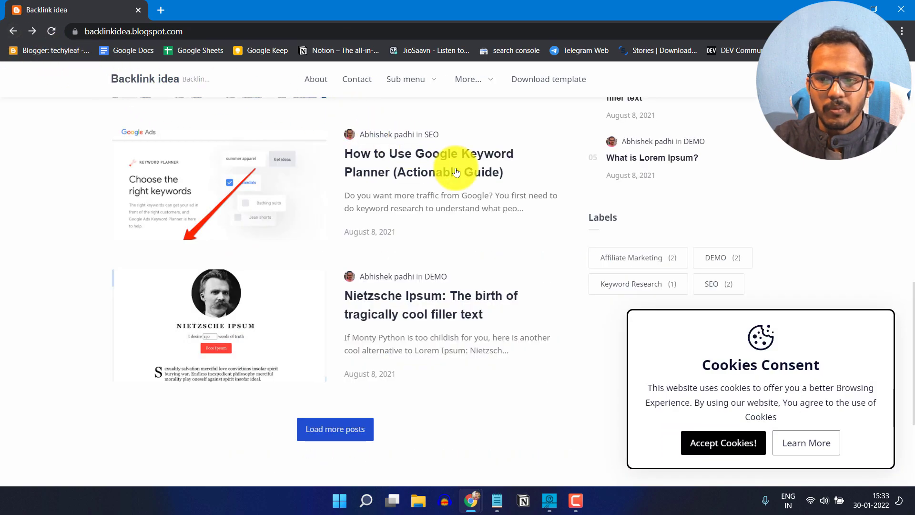
left_click(728, 451)
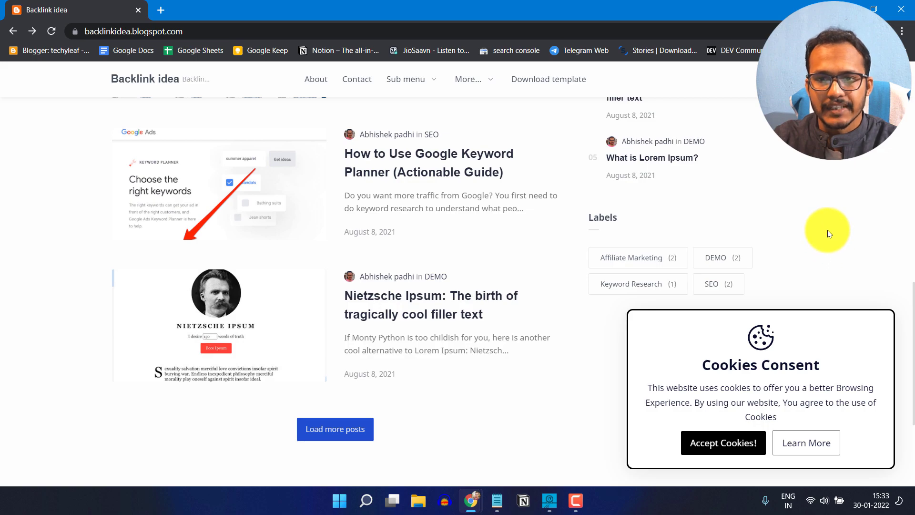
scroll(827, 231, "up", 10)
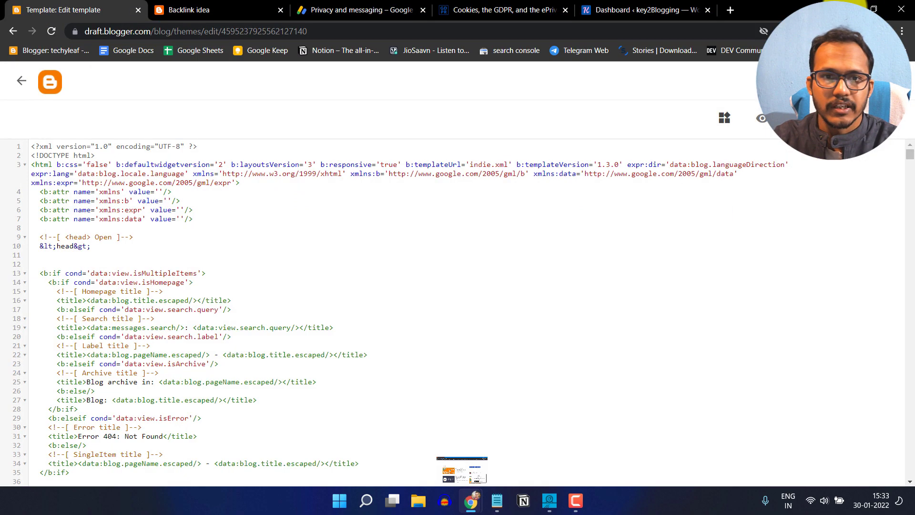
- Select the 2592000 max-age value in the consent code at the template's end, then show the desktop
scroll(908, 181, "down", 3)
left_click_drag(910, 188, 910, 478)
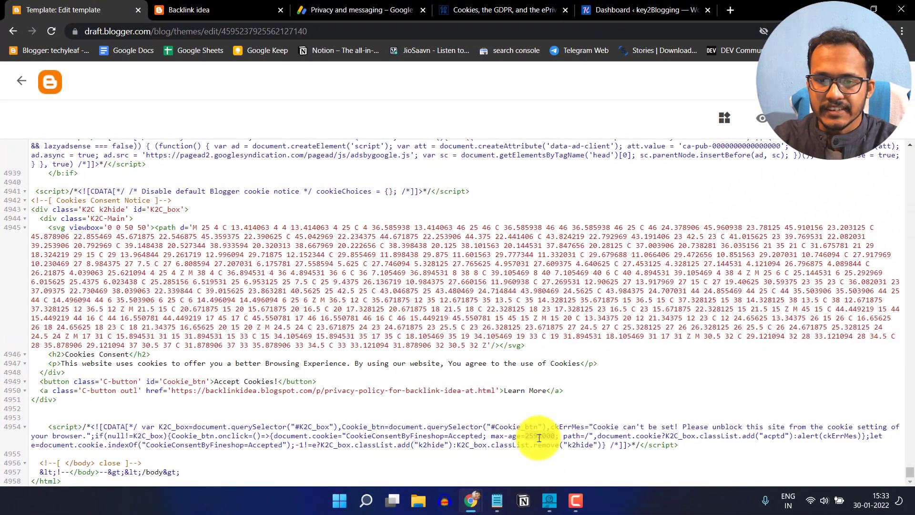
double_click(539, 436)
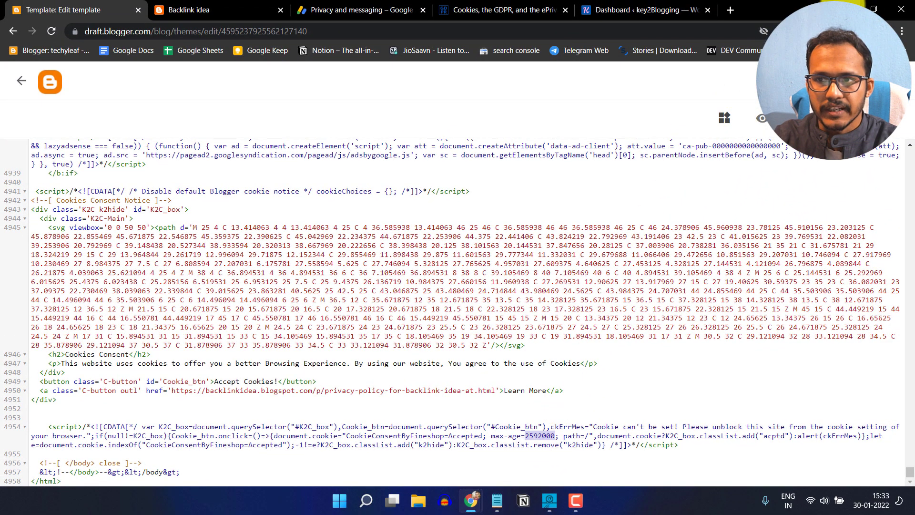
key("super+d")
- Bring up the live Backlink idea blog and accept its Cookies Consent popup
mouse_move(470, 501)
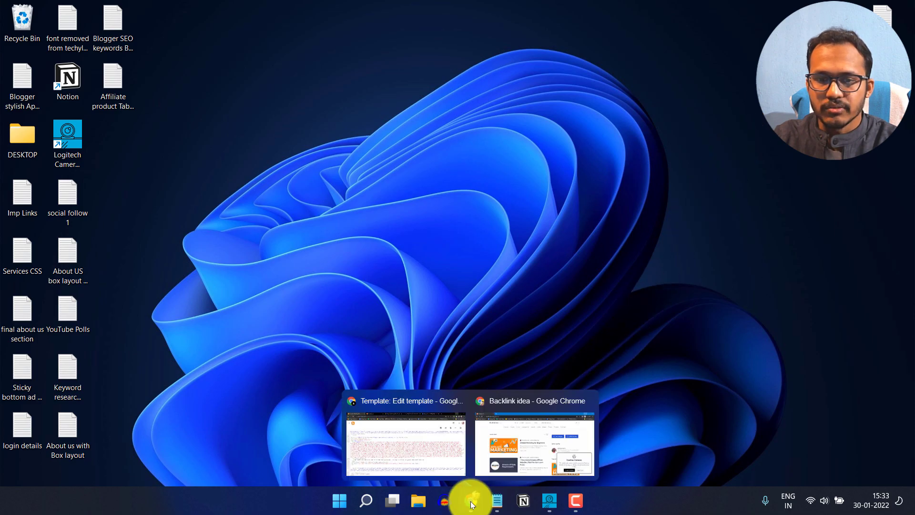
left_click(513, 452)
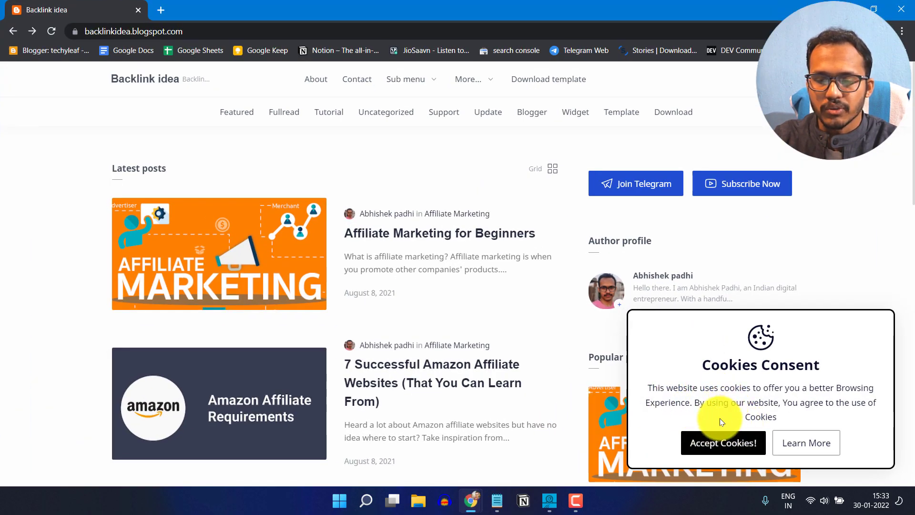
left_click(720, 445)
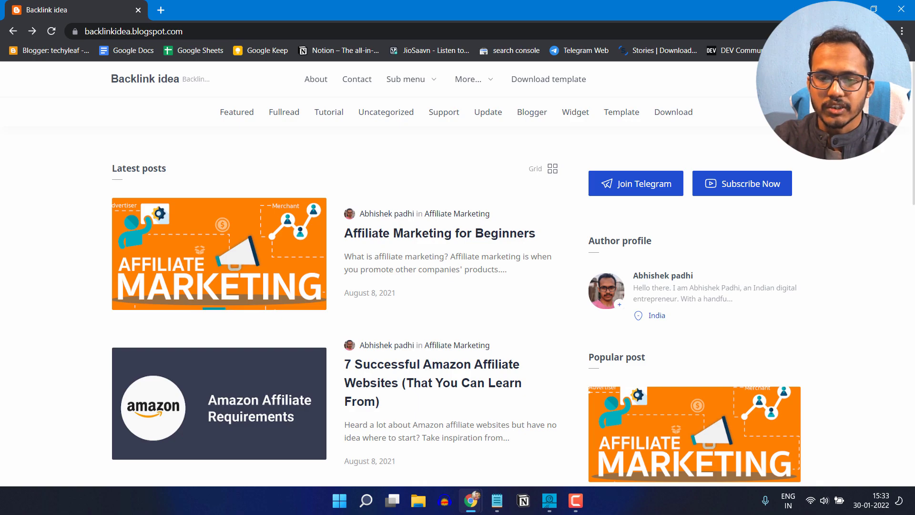
- Open the Affiliate Marketing for Beginners post and scroll it to confirm no popup appears
left_click(470, 500)
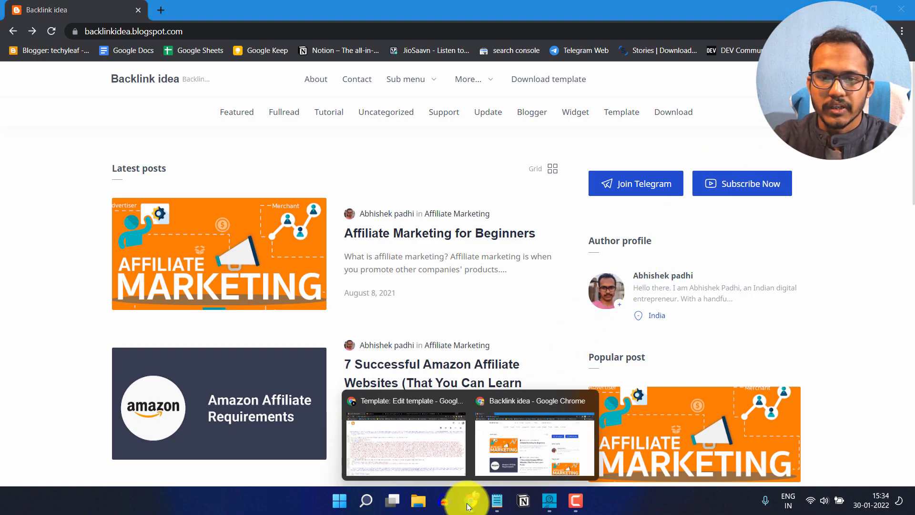
left_click(450, 440)
left_click(252, 5)
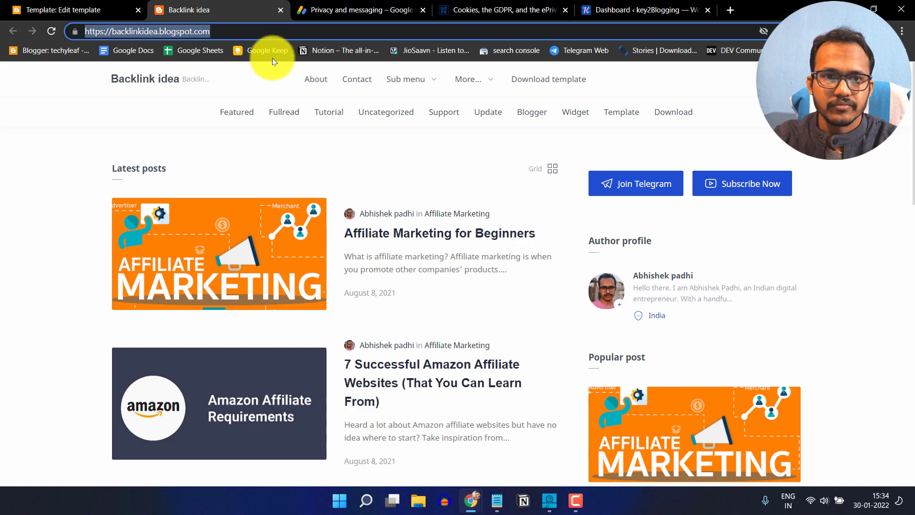
left_click(371, 234)
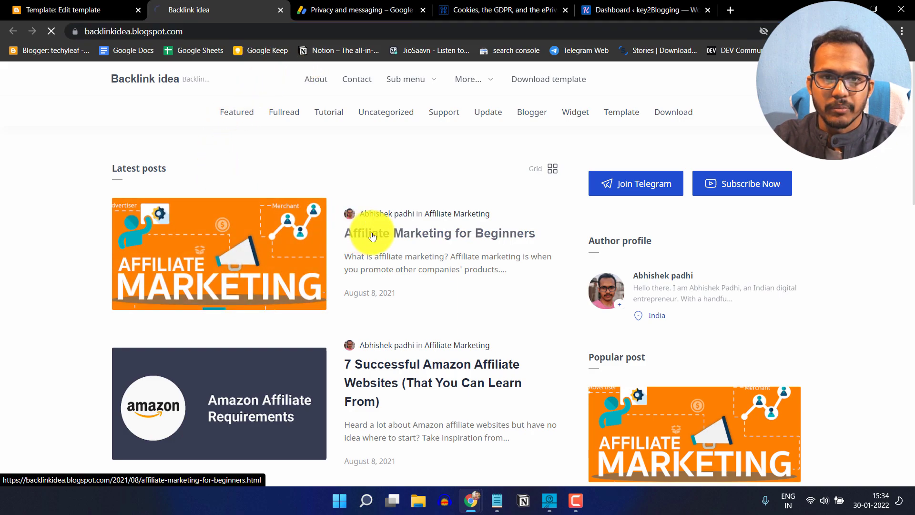
scroll(341, 184, "down", 8)
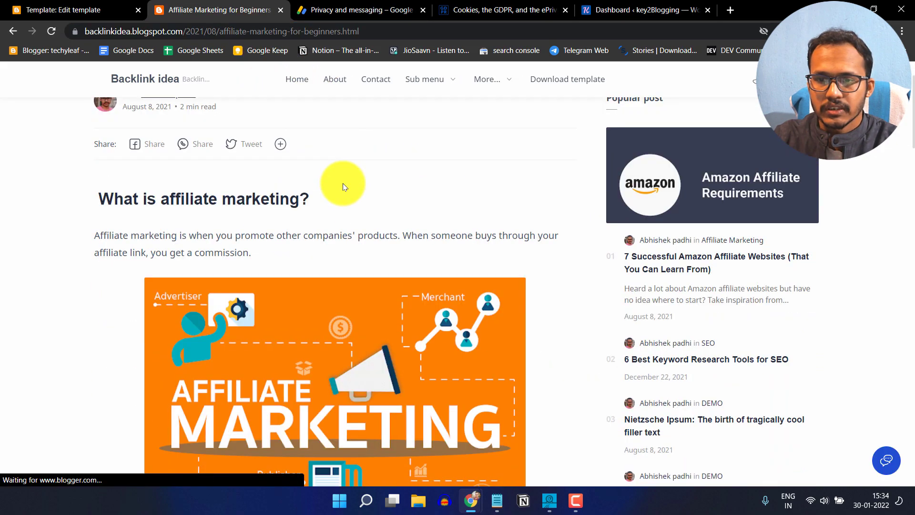
scroll(365, 249, "down", 20)
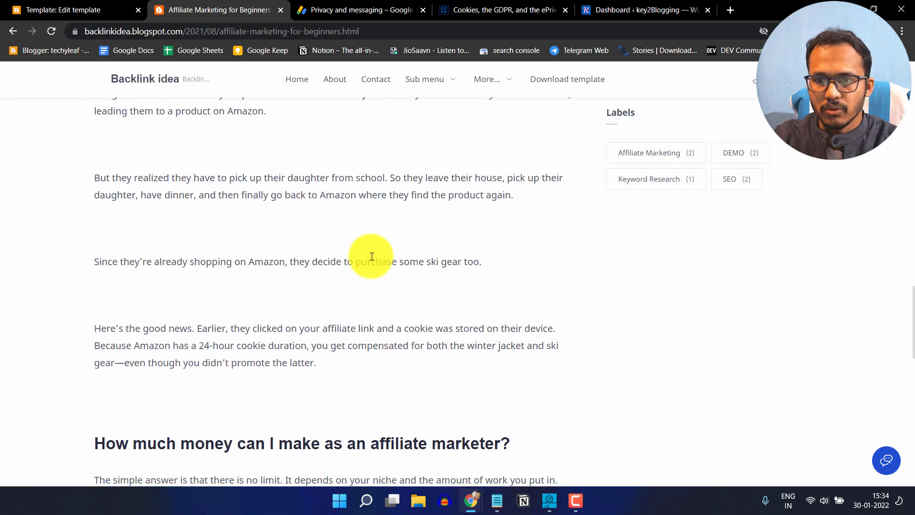
scroll(370, 256, "up", 12)
scroll(372, 254, "up", 10)
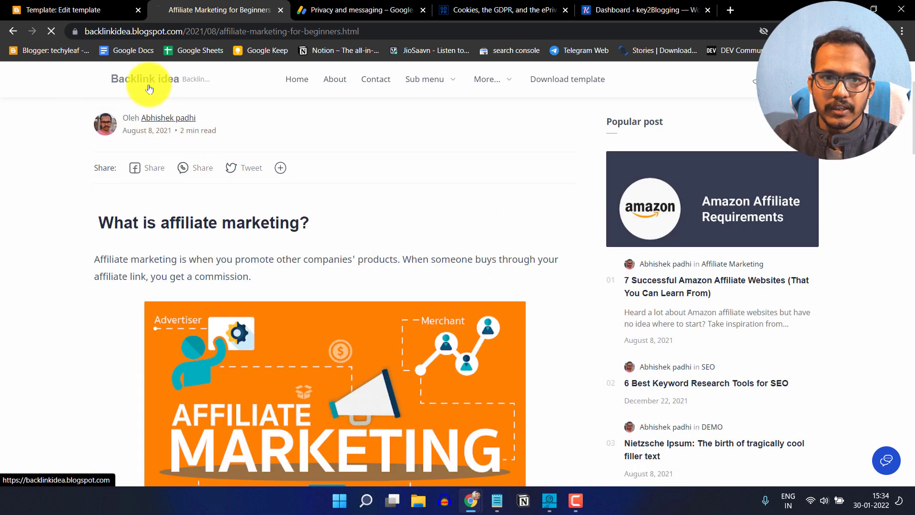
- Return to the blog home page via the logo and scroll it to confirm the popup stays gone
left_click(149, 86)
scroll(457, 281, "down", 6)
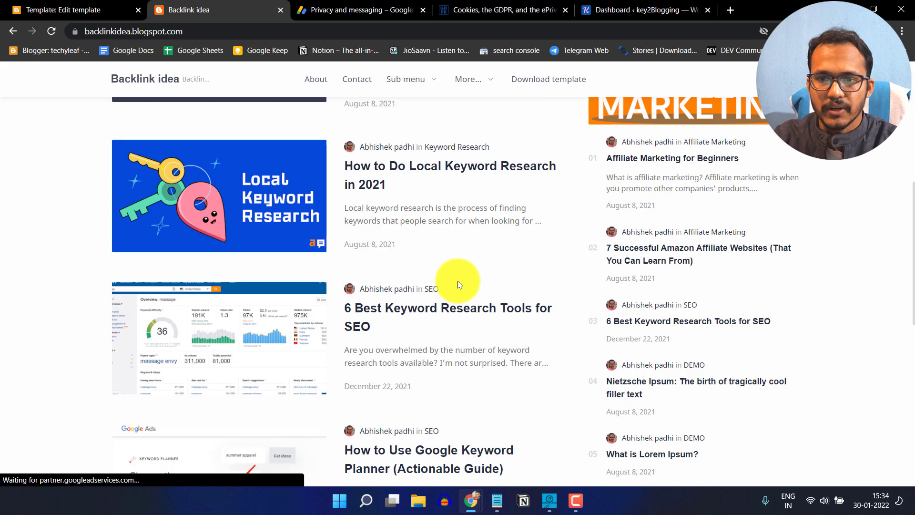
scroll(536, 285, "down", 10)
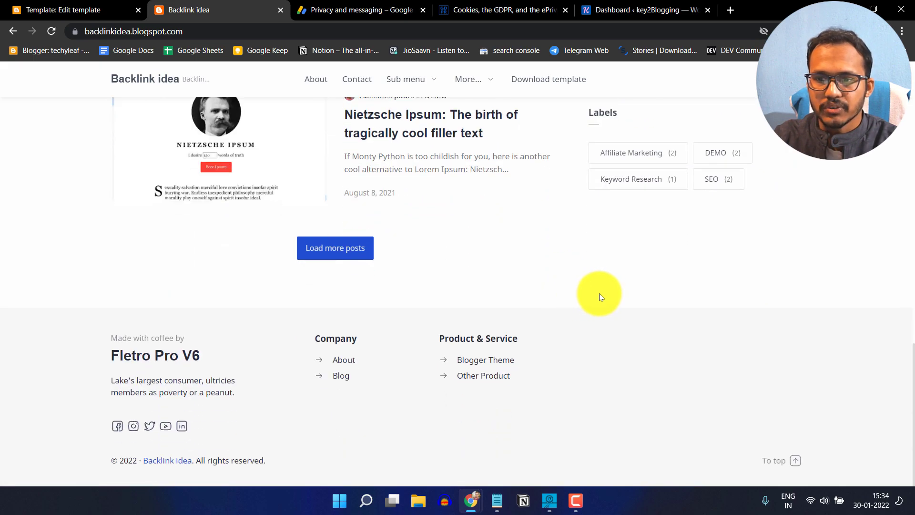
scroll(598, 295, "up", 5)
scroll(606, 295, "up", 10)
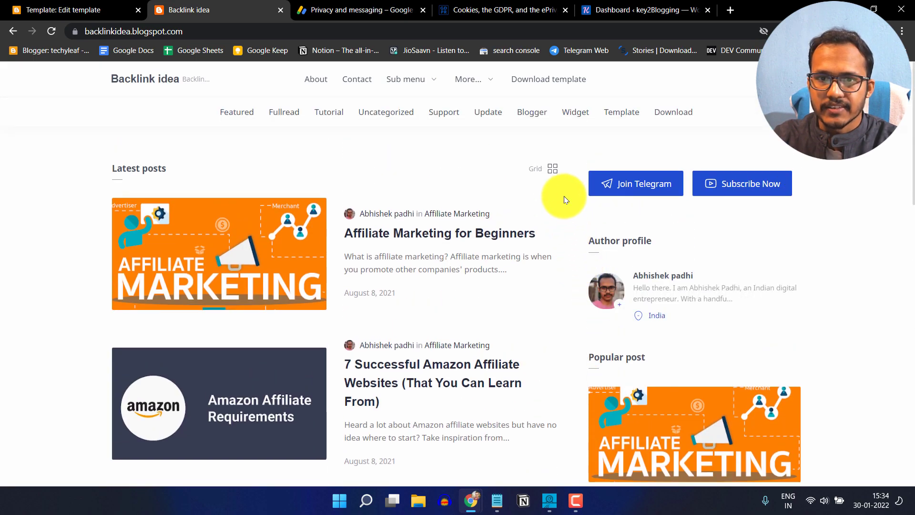
- Remove backlinkidea.blogspot.com's stored cookie from the padlock's Cookies dialog and reload the blog
left_click(75, 34)
left_click(113, 153)
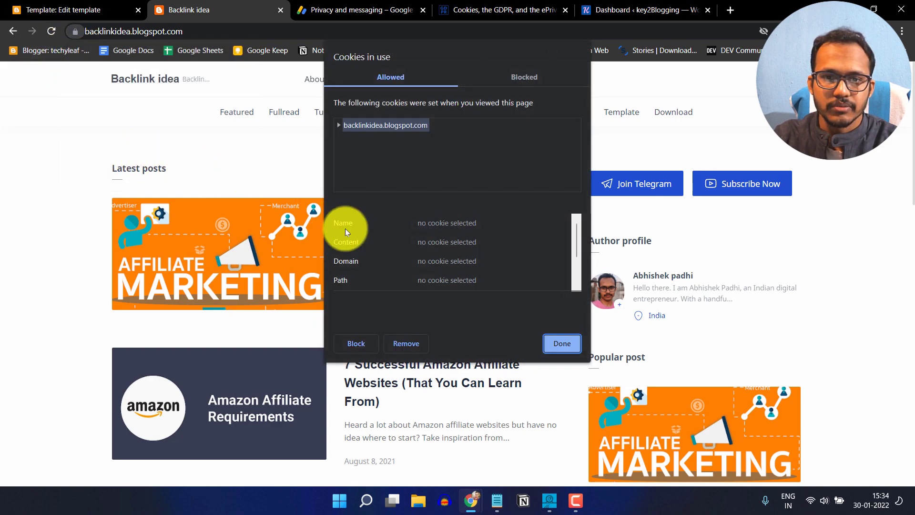
left_click(412, 343)
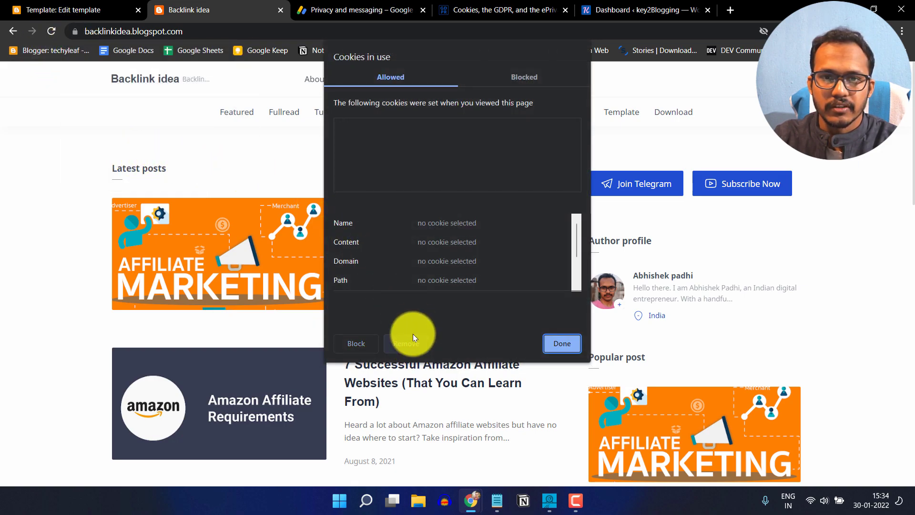
left_click(560, 345)
left_click(52, 31)
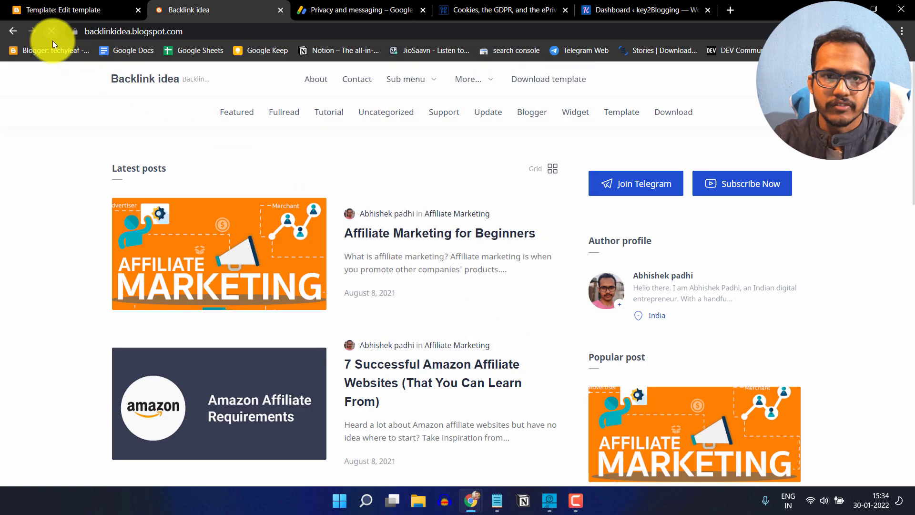
scroll(50, 252, "down", 4)
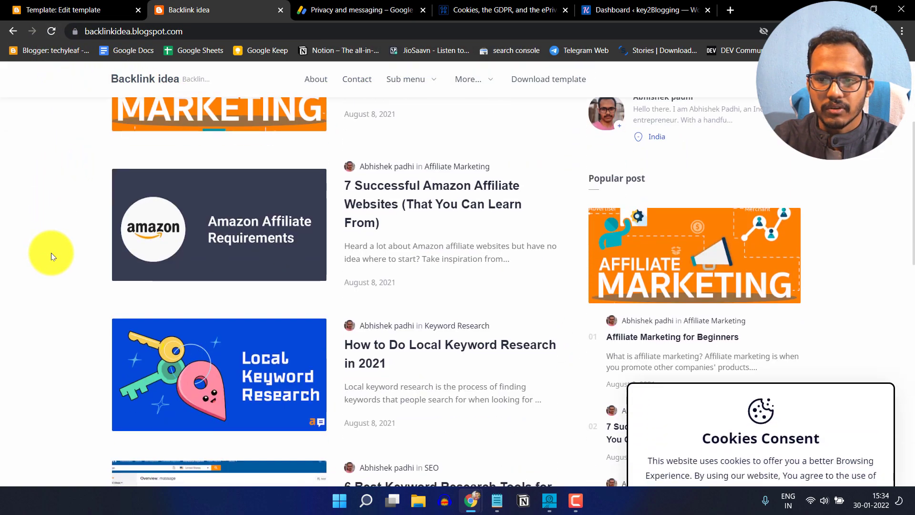
scroll(81, 259, "down", 7)
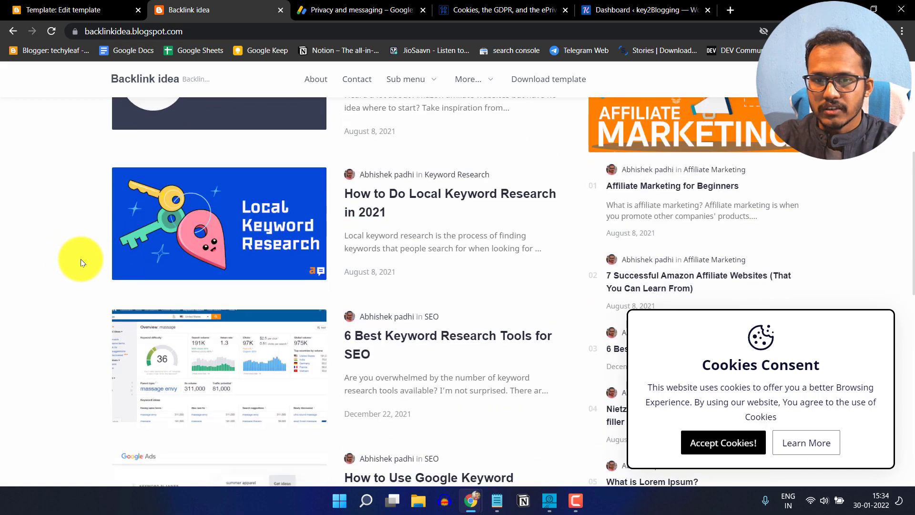
scroll(372, 272, "down", 3)
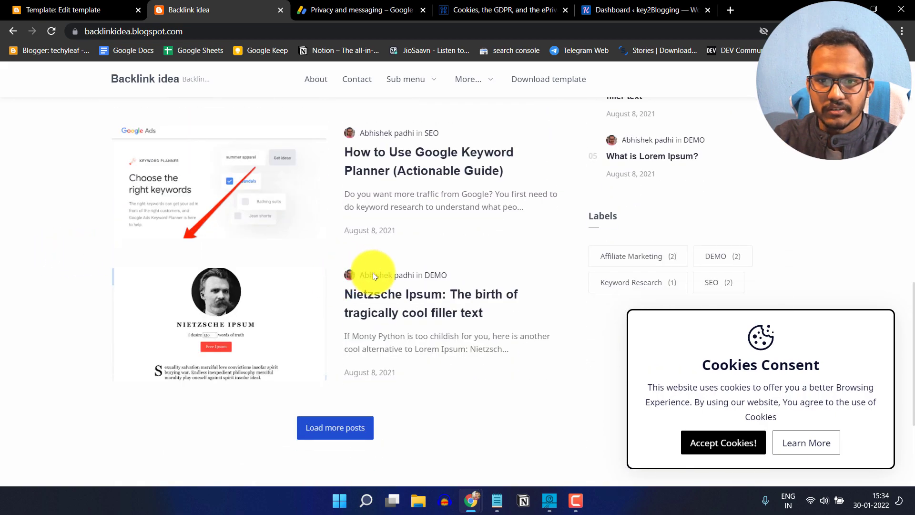
scroll(421, 264, "up", 9)
scroll(421, 265, "up", 5)
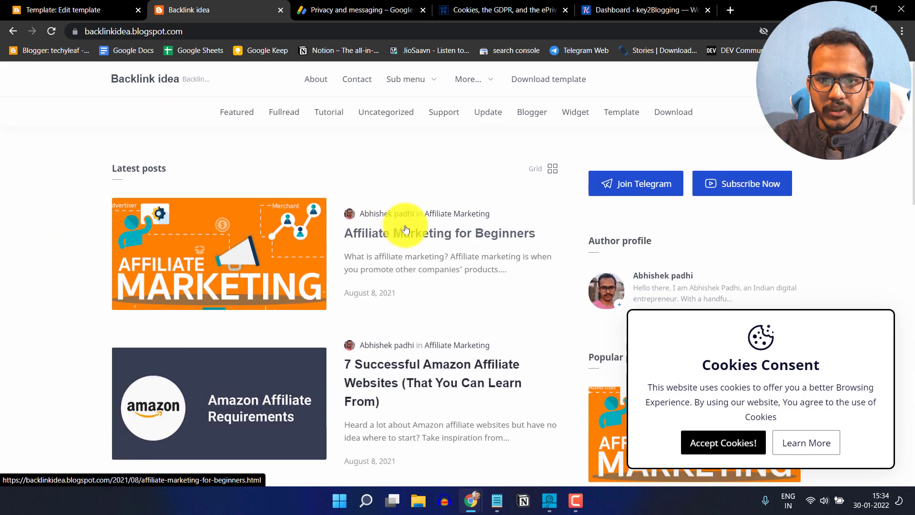
- Open the Affiliate Marketing for Beginners article and accept the returned cookie popup
left_click(406, 229)
scroll(457, 228, "down", 5)
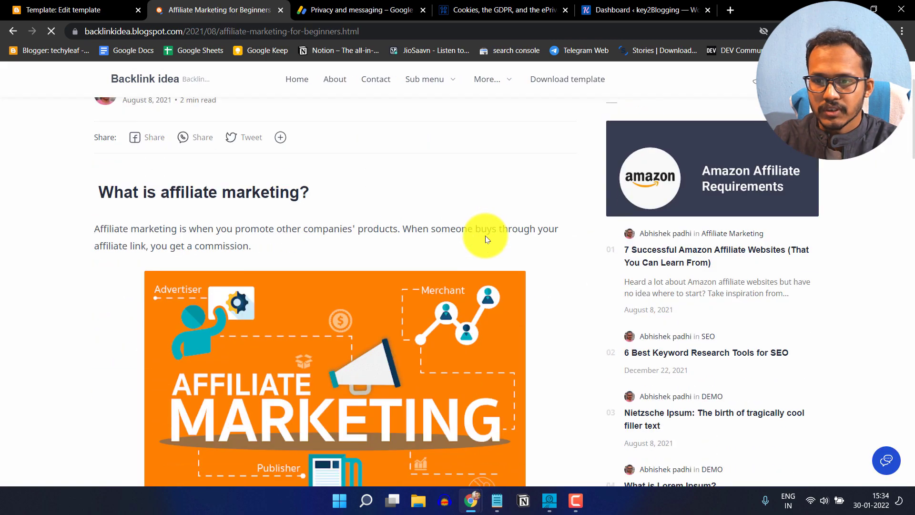
scroll(547, 246, "down", 4)
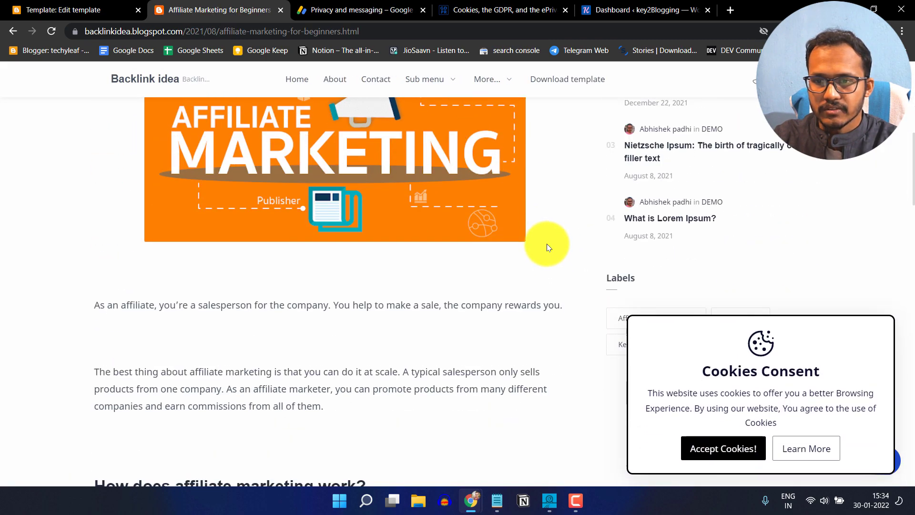
scroll(547, 245, "down", 3)
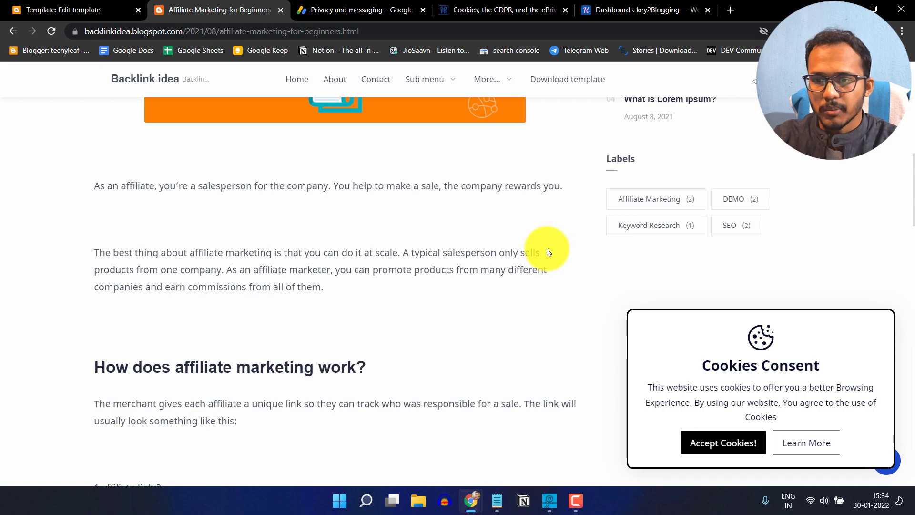
left_click(726, 441)
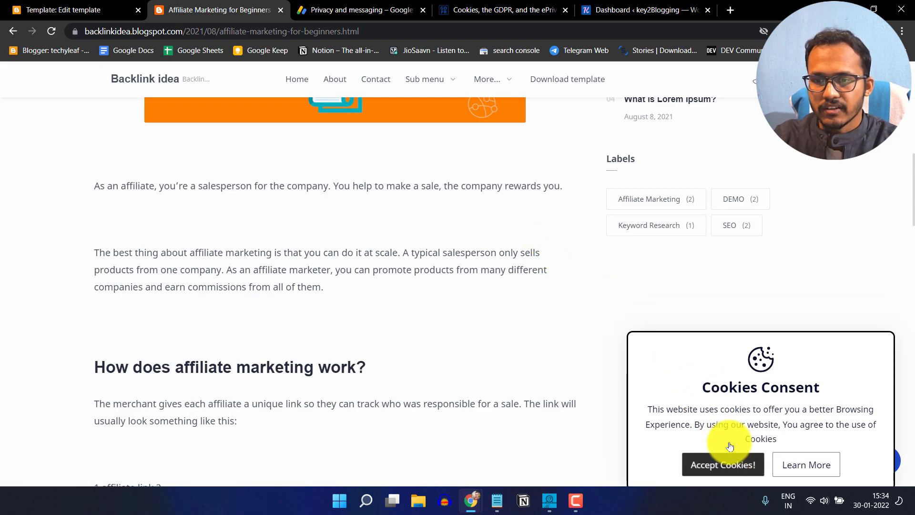
scroll(547, 288, "up", 10)
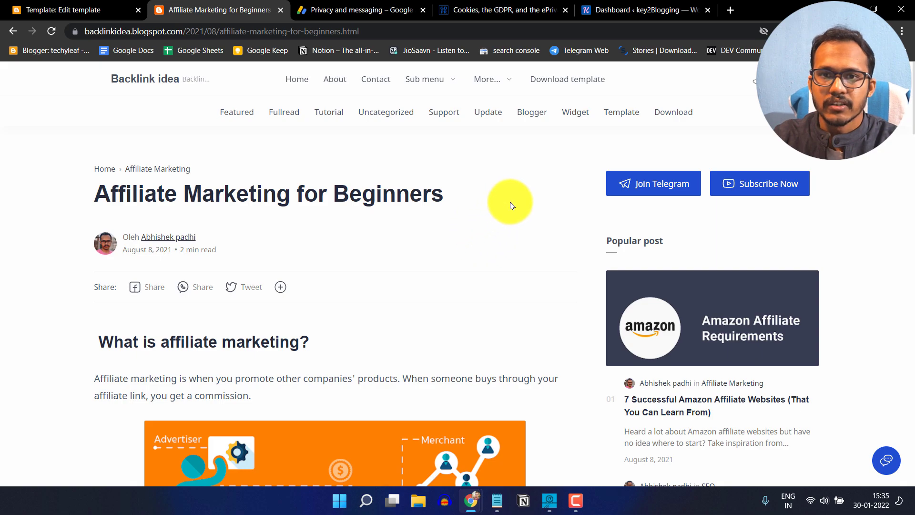
- Search Plugins > Add New for 'header' and scroll the 1,036 results
left_click(633, 12)
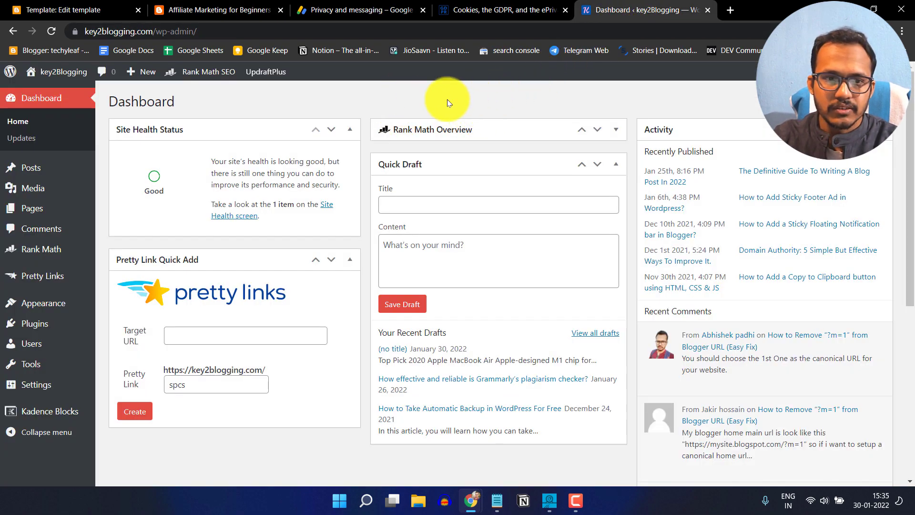
mouse_move(49, 324)
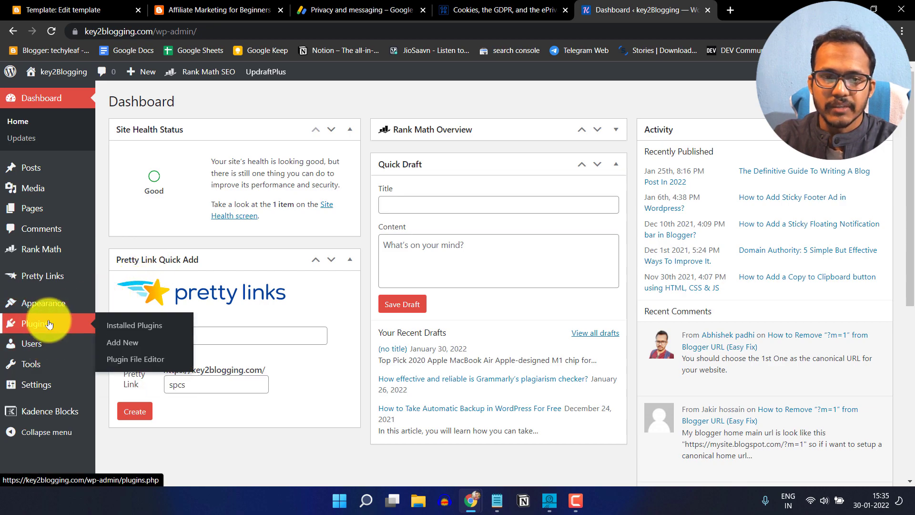
left_click(110, 341)
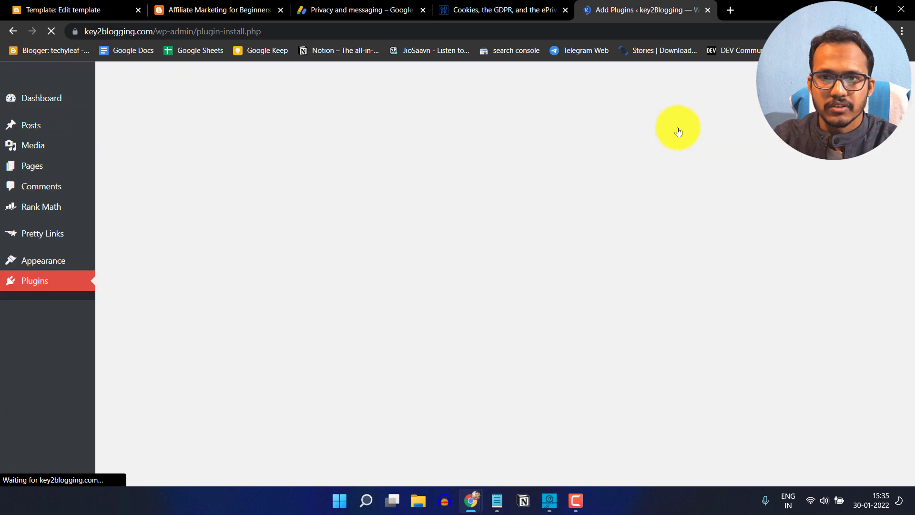
left_click(762, 138)
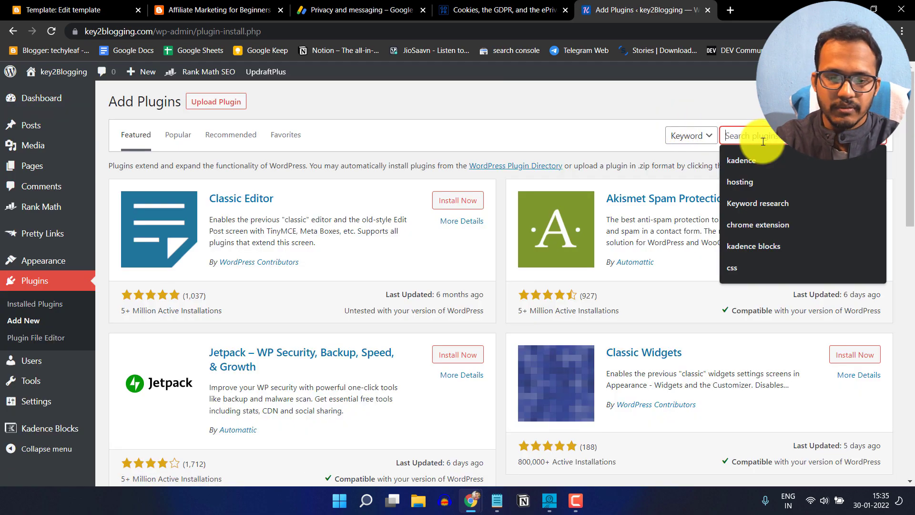
type("header")
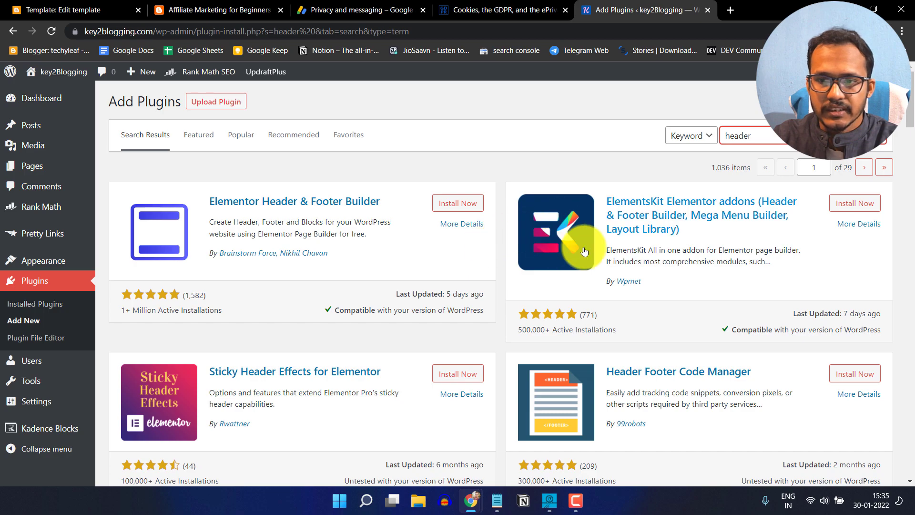
scroll(674, 343, "down", 3)
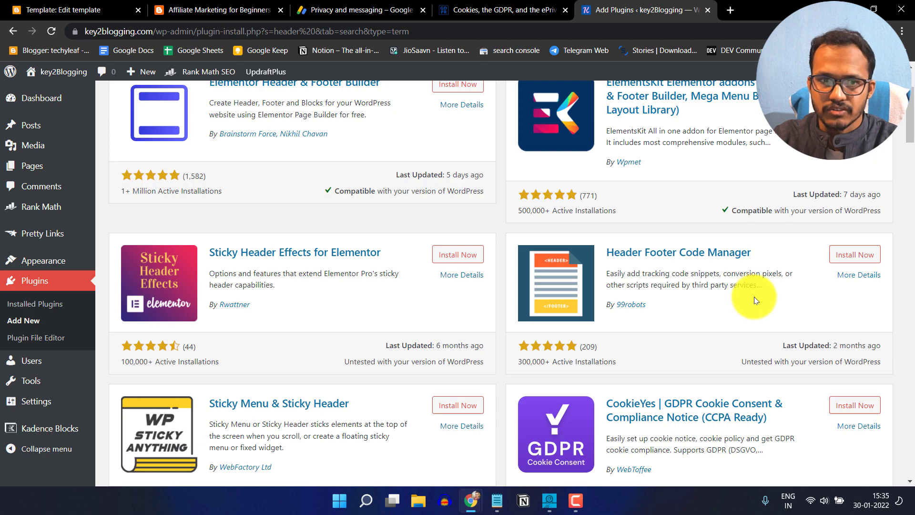
mouse_move(53, 260)
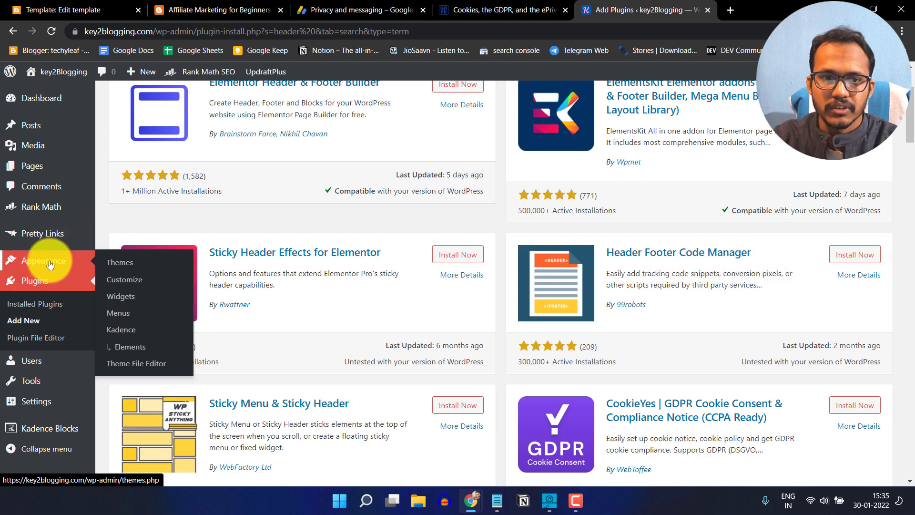
- Open Kadence's footer.php in the Theme File Editor at line 40, with the Notepad cookie code alongside
left_click(130, 363)
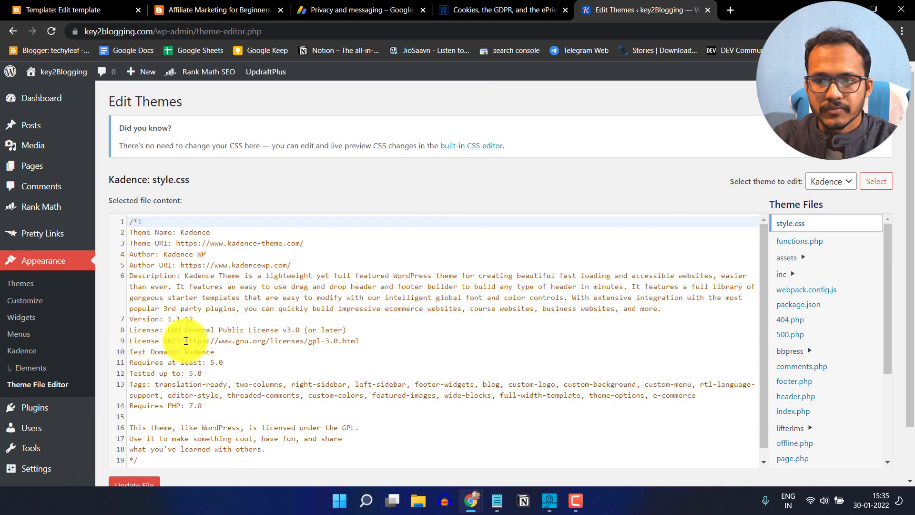
left_click(791, 384)
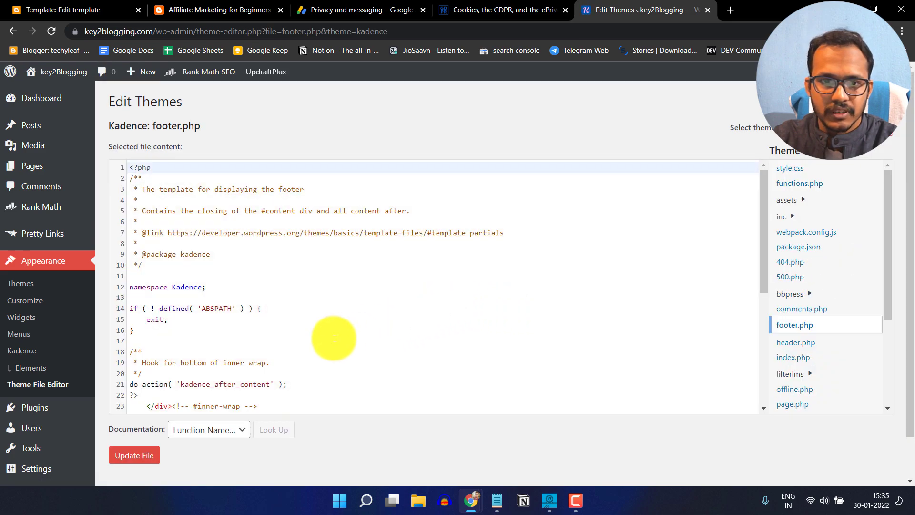
scroll(333, 334, "down", 5)
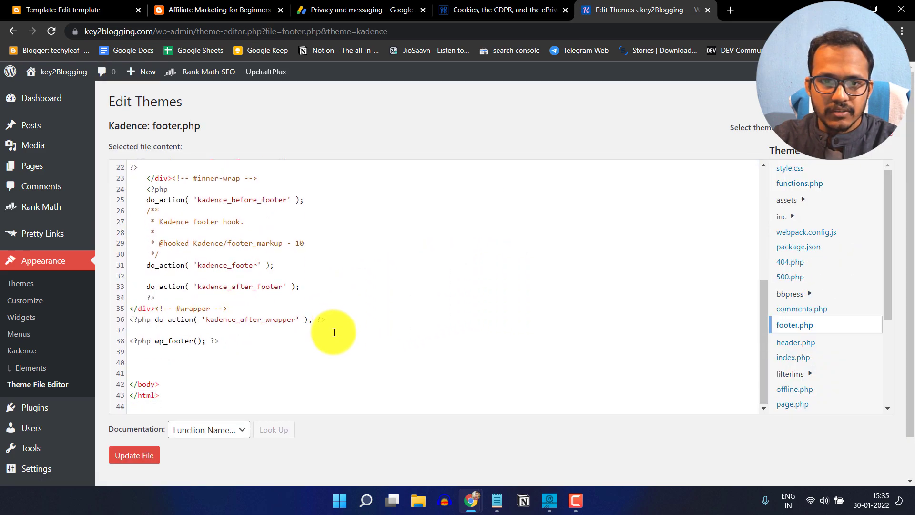
left_click(151, 363)
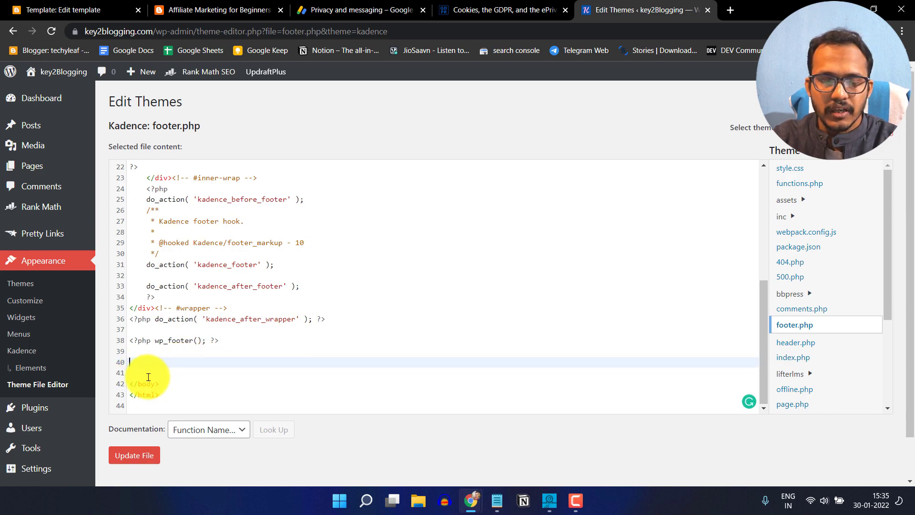
left_click(498, 506)
- Add </style> after the .dark rules and <style> before the Cookies Consent Notice comment
scroll(407, 288, "up", 12)
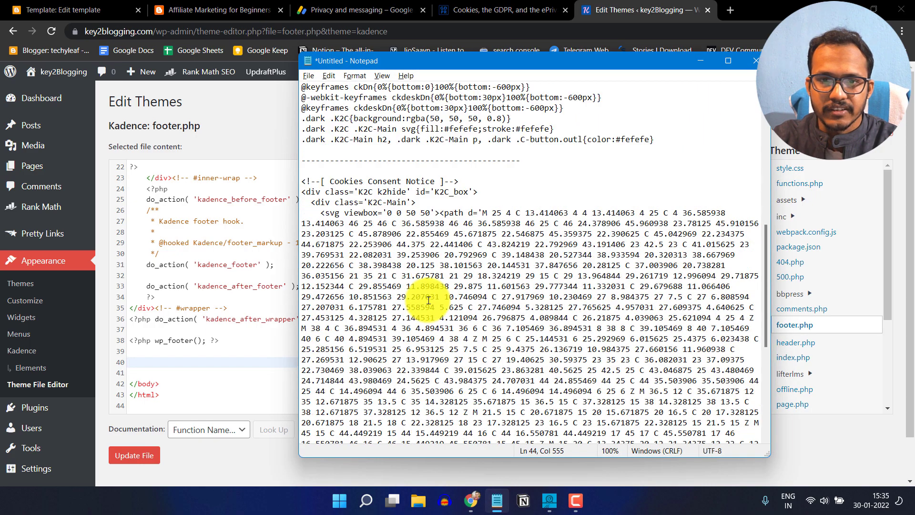
left_click(315, 369)
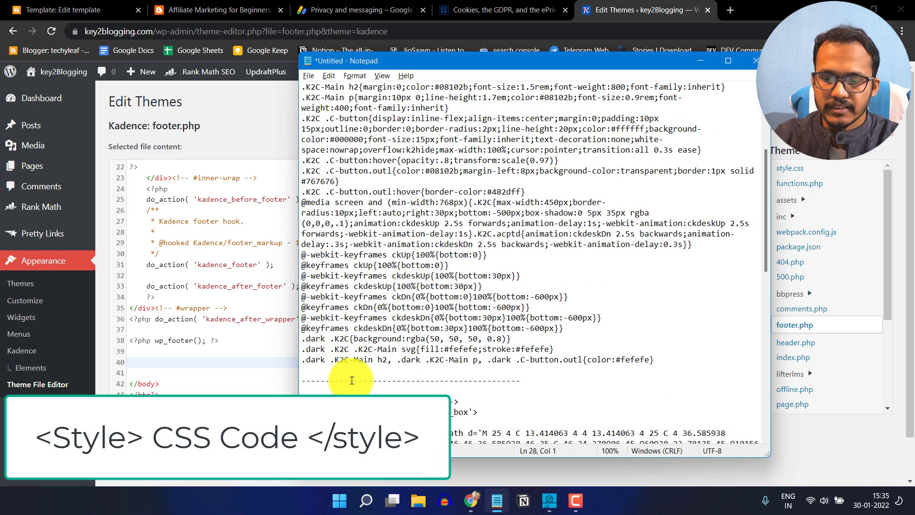
type("</")
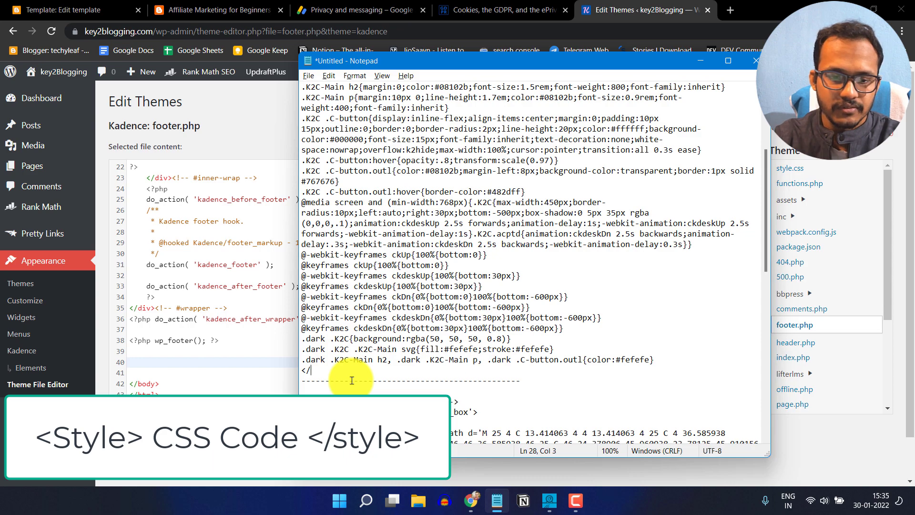
type("style")
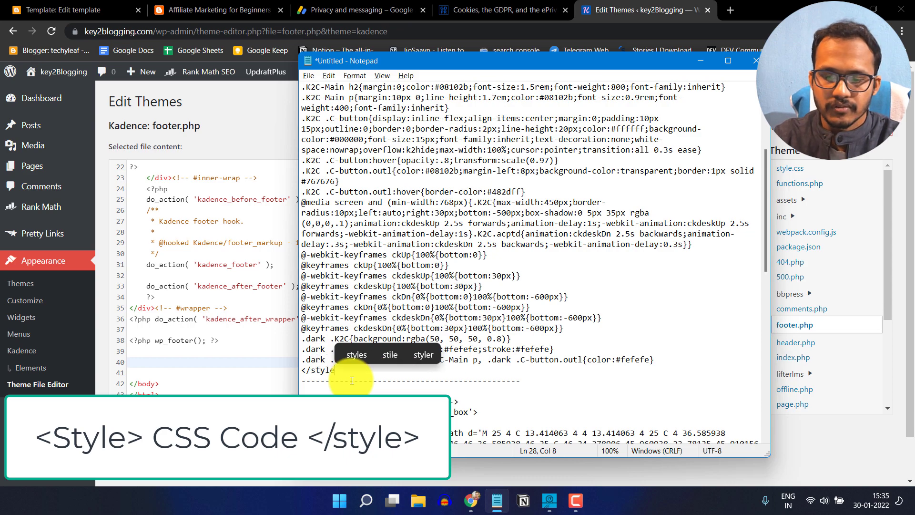
type(">")
scroll(353, 384, "up", 5)
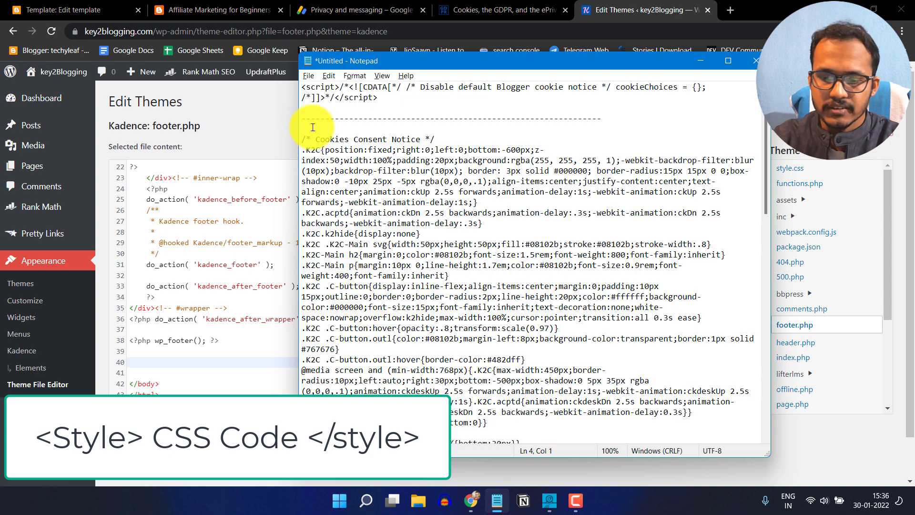
type("ty")
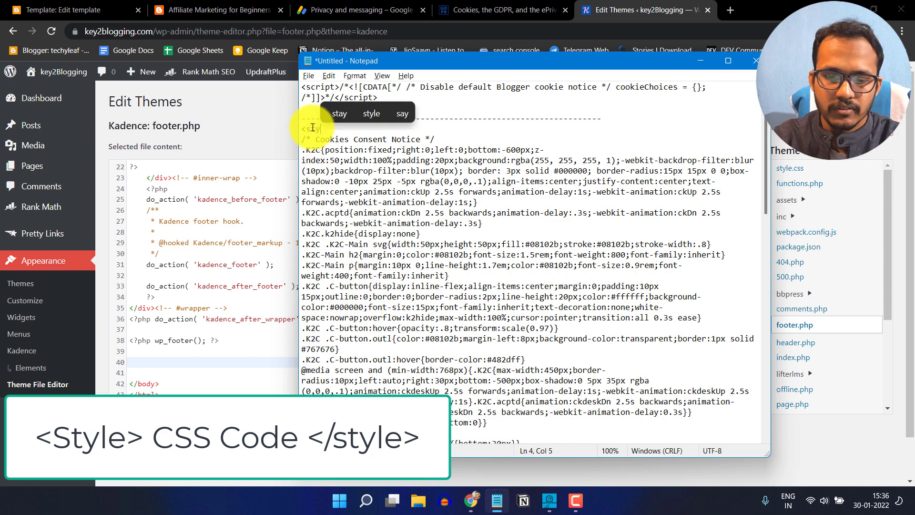
type("le>")
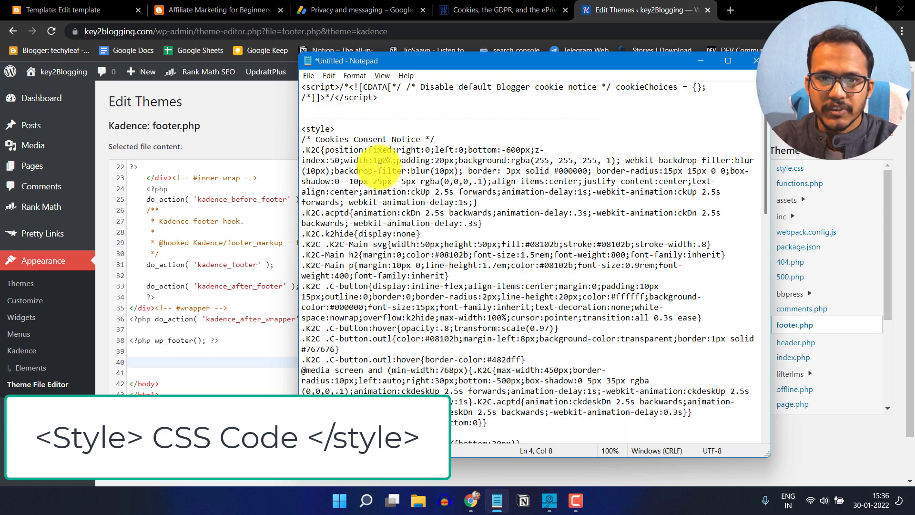
scroll(415, 205, "down", 8)
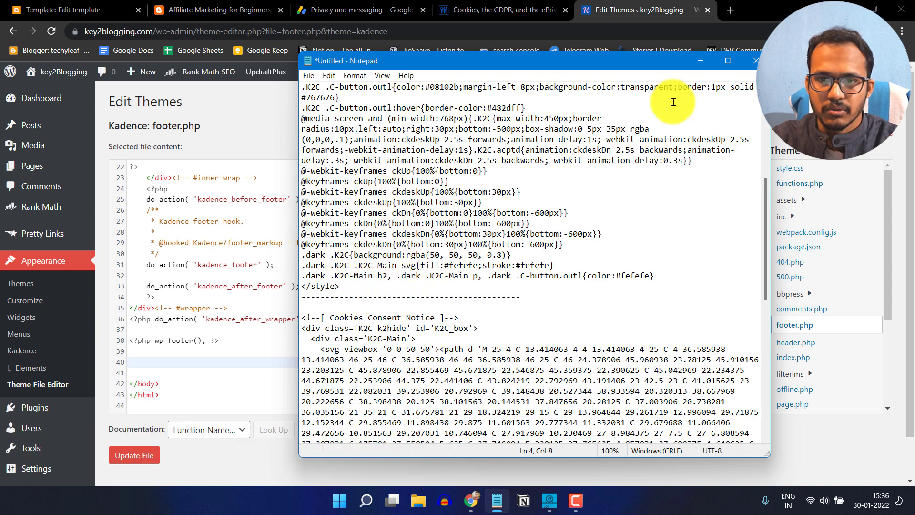
left_click(698, 60)
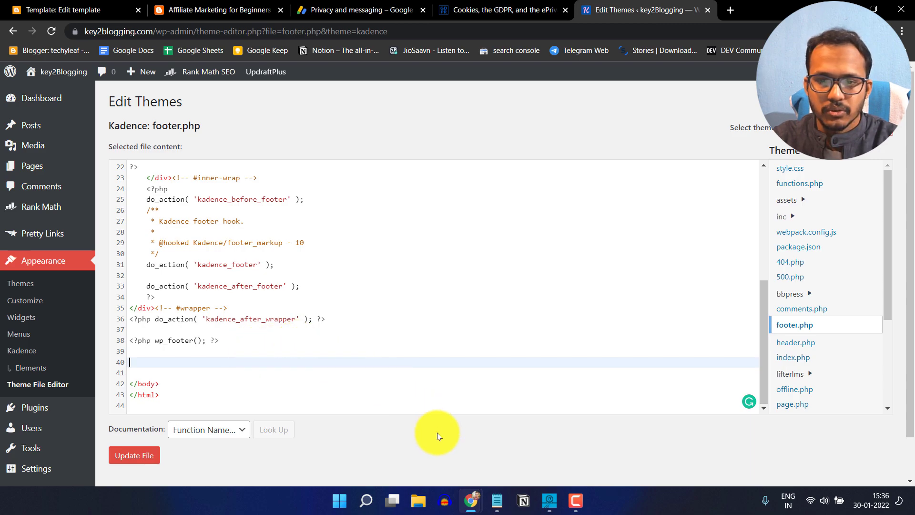
- Paste the cookie consent style block into footer.php at line 40, followed by a blank line
left_click(495, 498)
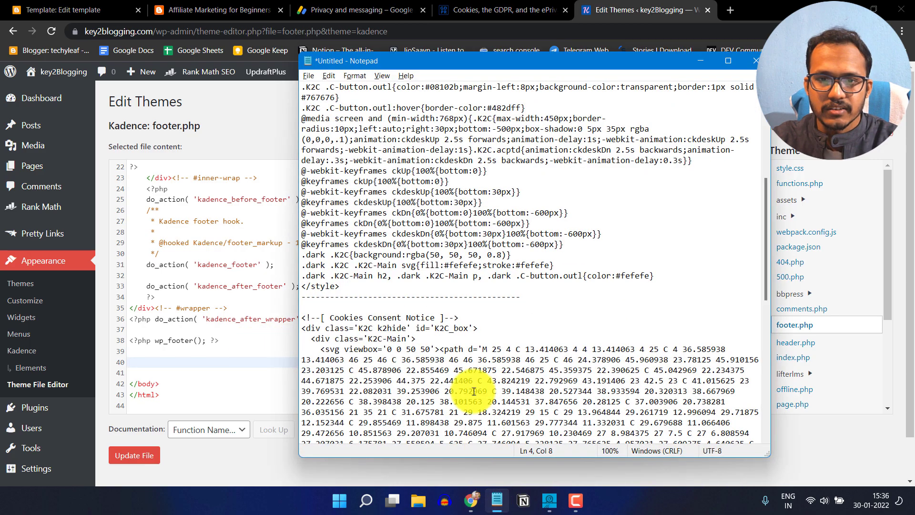
left_click_drag(338, 287, 311, 135)
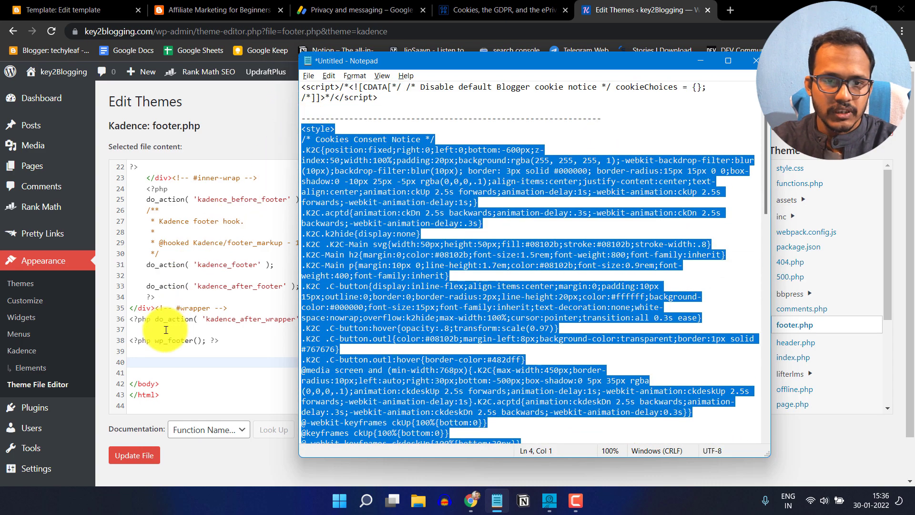
left_click(130, 359)
key("ctrl+v")
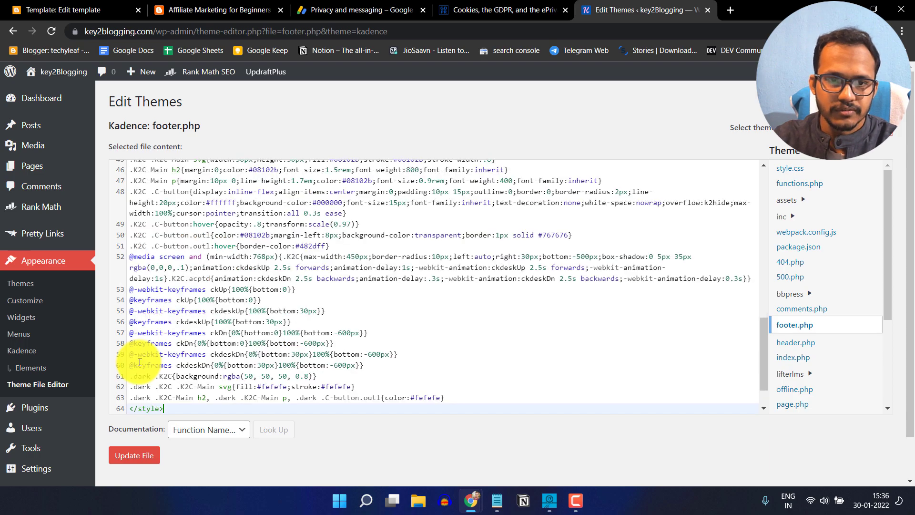
scroll(260, 363, "down", 1)
key("Return")
key("Return")
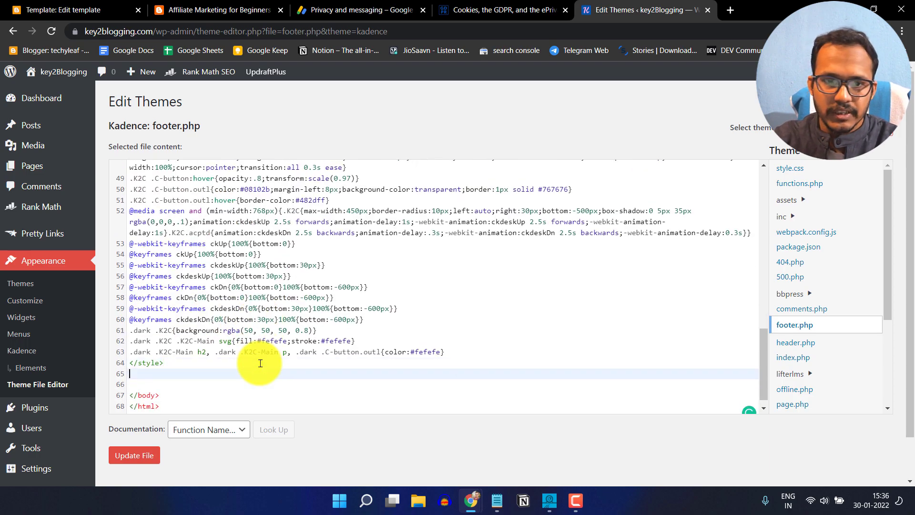
- Paste the Cookies Consent Notice HTML markup into footer.php at line 65
left_click(503, 495)
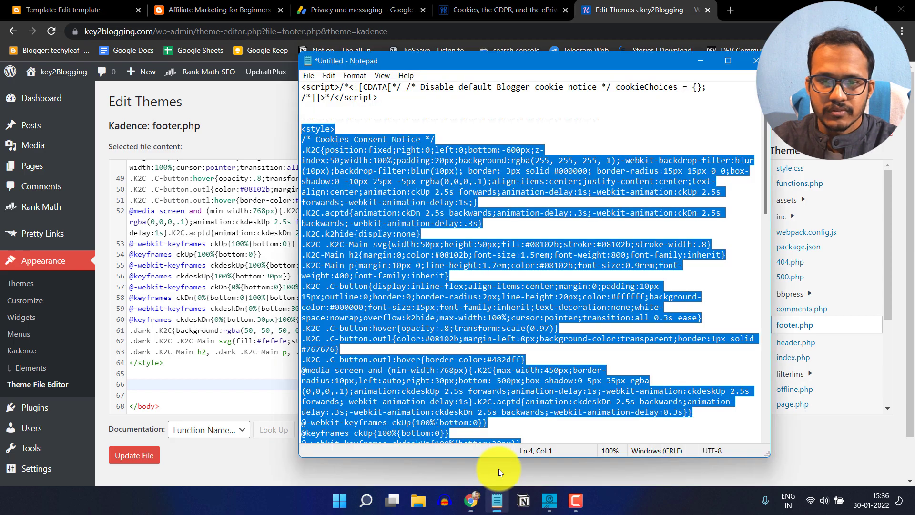
scroll(429, 286, "down", 10)
scroll(329, 257, "down", 3)
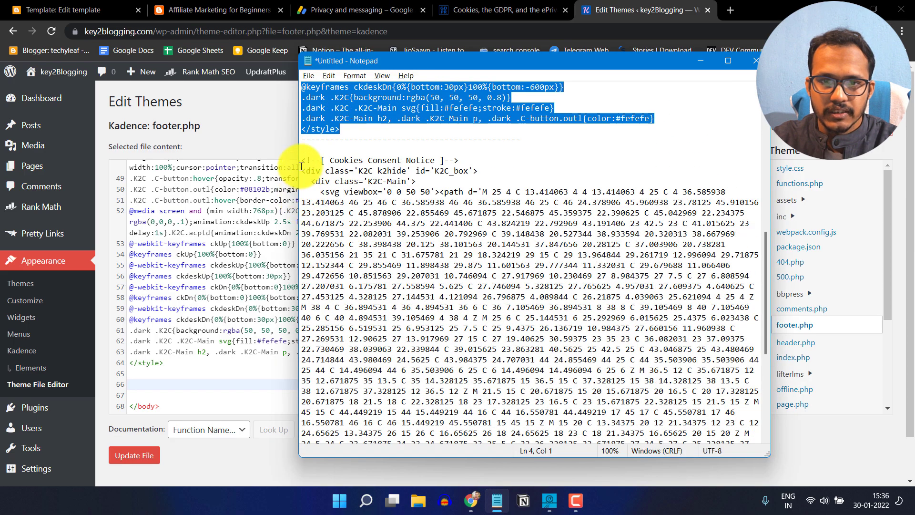
left_click_drag(304, 159, 490, 335)
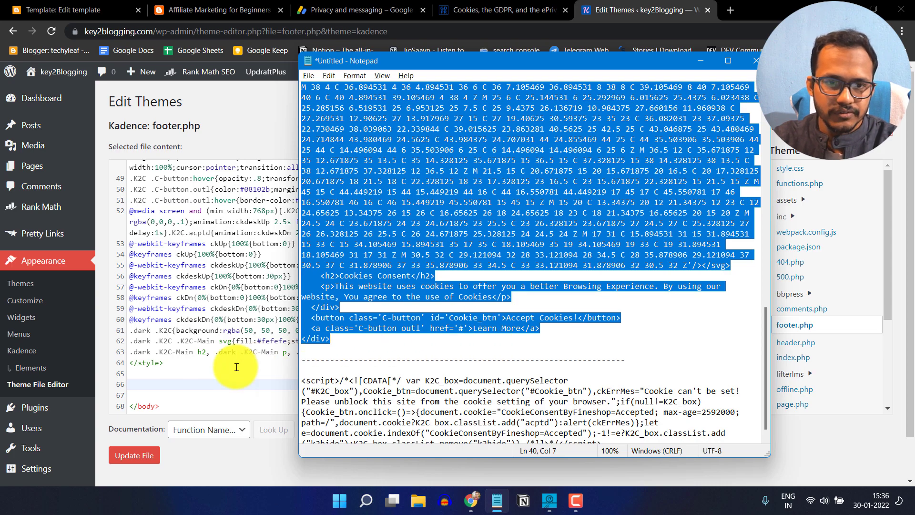
left_click(157, 373)
key("ctrl+v")
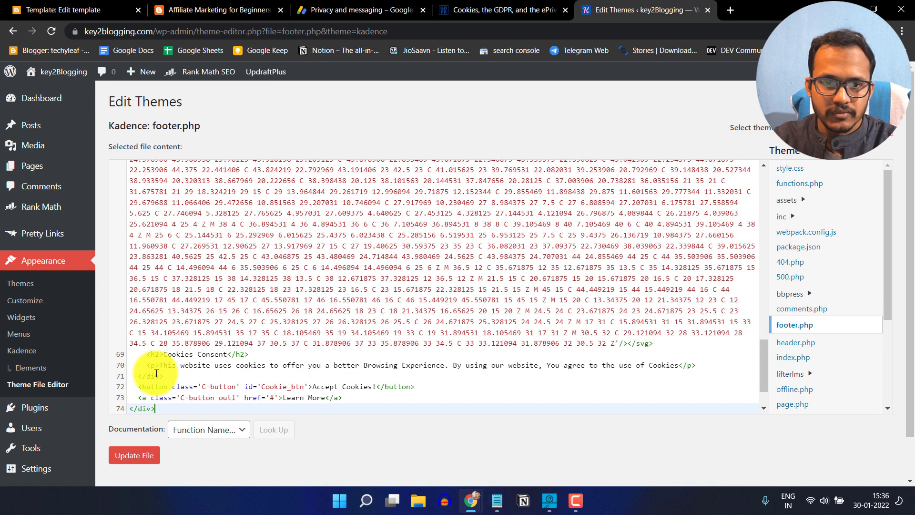
key("Return")
key("Return")
- Paste the cookie consent script into footer.php at line 76
scroll(320, 374, "down", 1)
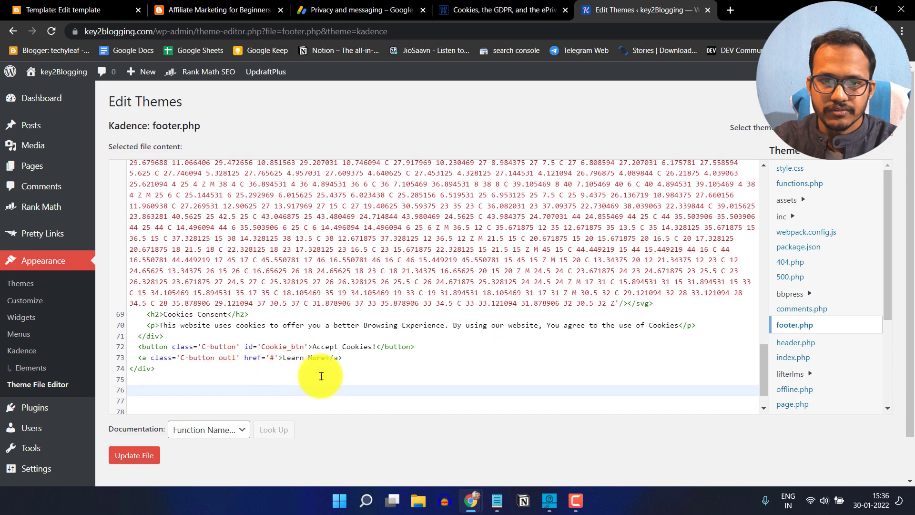
left_click(496, 499)
scroll(463, 354, "down", 1)
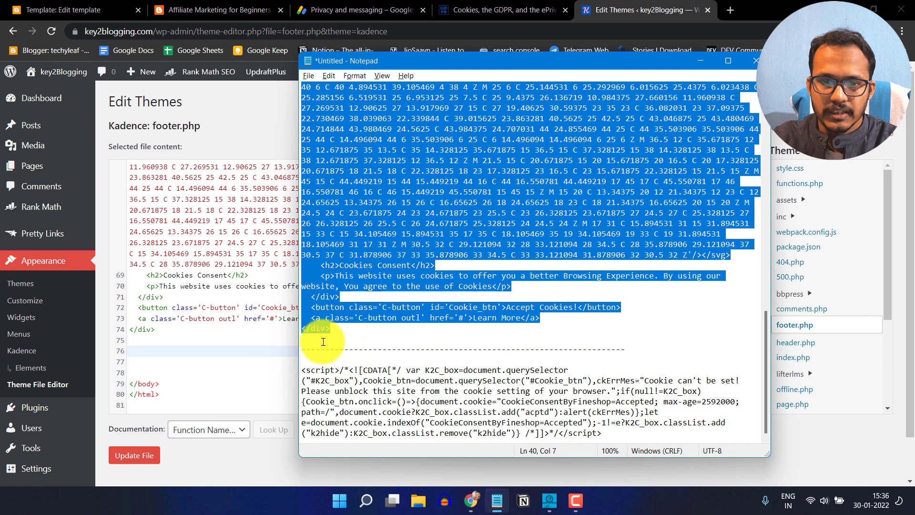
left_click_drag(305, 371, 644, 430)
left_click(152, 355)
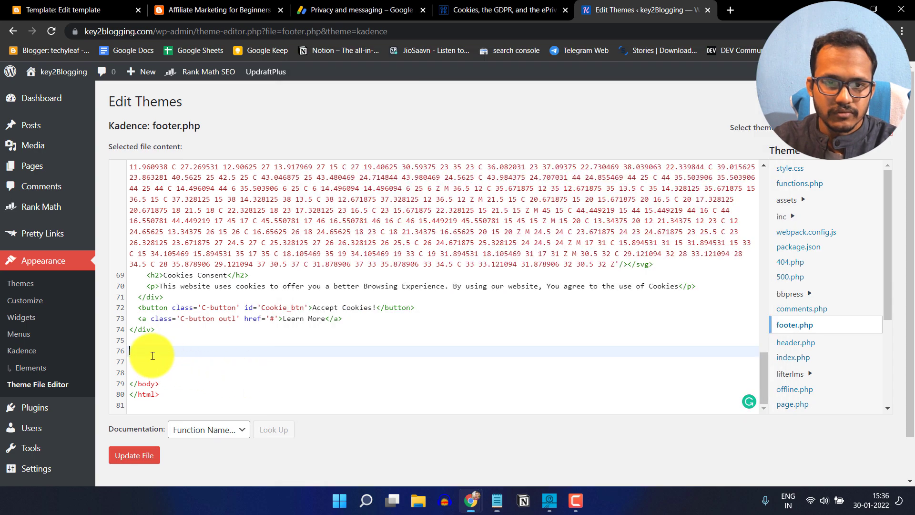
type("<script>/*<![CDATA[*/ var K2C_box=document.querySelector(\"#K2C_box\"),Cookie_btn=document.querySelector(\"#Cookie_btn\"),ckErrMes=\"Cookie can't be set! Please unblock this site from the cookie setting of your browser.\";if(null!=K2C_box){Cookie_btn.onclick=()=>{document.cookie=\"CookieConsentByFineshop=Accepted; max-age=2592000; path=/\",document.cookie?K2C_box.classList.add(\"acptd\"):alert(ckErrMes)};let e=document.cookie.indexOf(\"CookieConsentByFineshop=Accepted\");-1!=e?K2C_box.classList.add(\"k2hide\"):K2C_box.classList.remove(\"k2hide\")}/*]]>*/</script>")
- Scroll the saved footer.php to check the script sits just before </body>
scroll(235, 367, "down", 2)
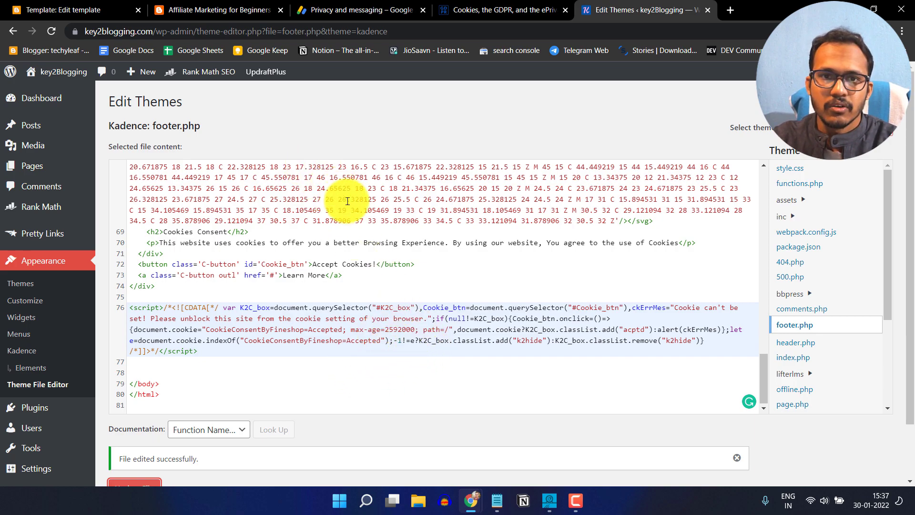
- Open the key2blogging.com homepage in a new tab and accept its Cookies Consent popup
right_click(44, 76)
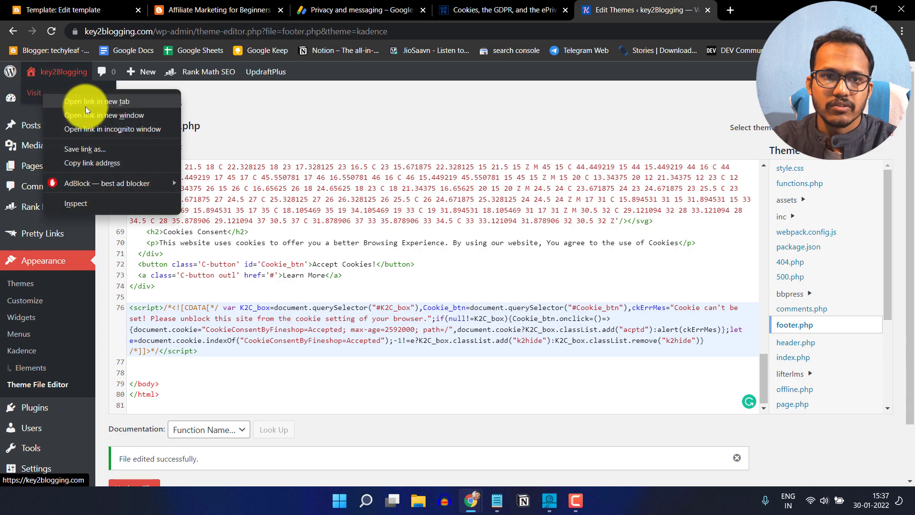
left_click(84, 106)
left_click(667, 11)
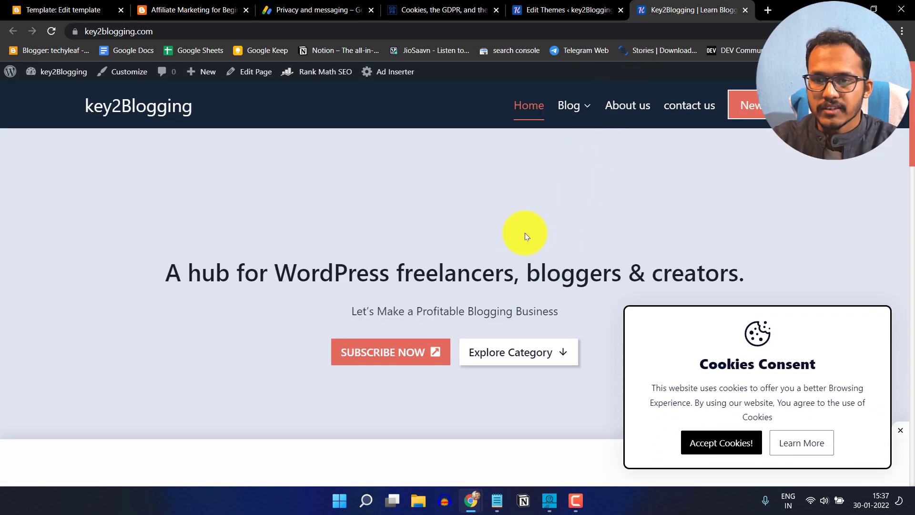
scroll(584, 257, "down", 5)
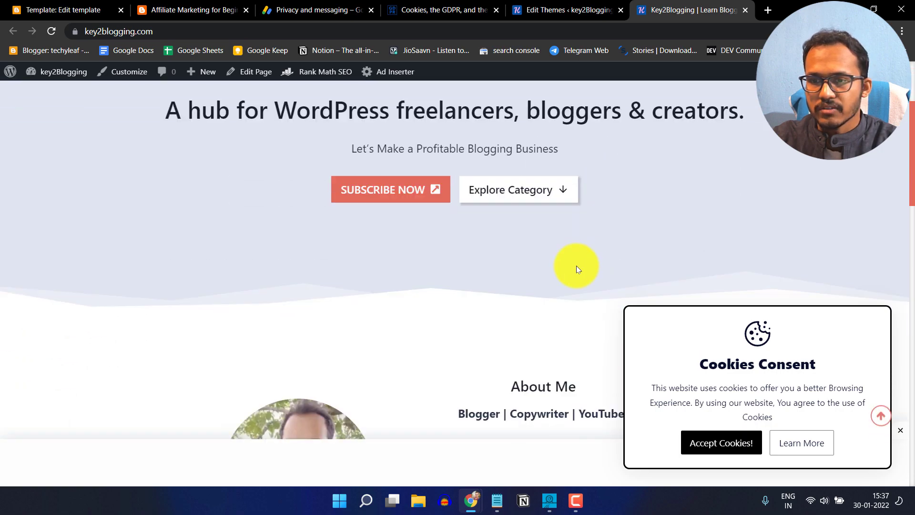
left_click(732, 443)
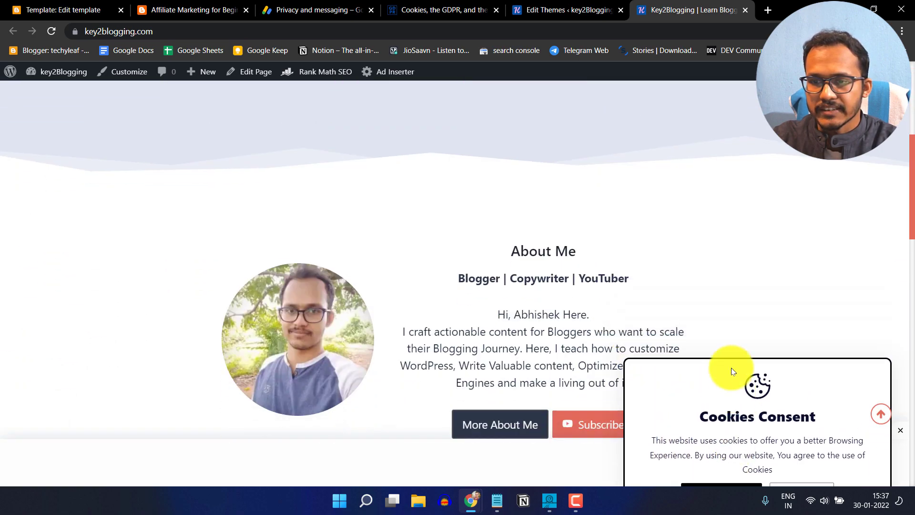
scroll(742, 277, "down", 6)
scroll(742, 277, "down", 3)
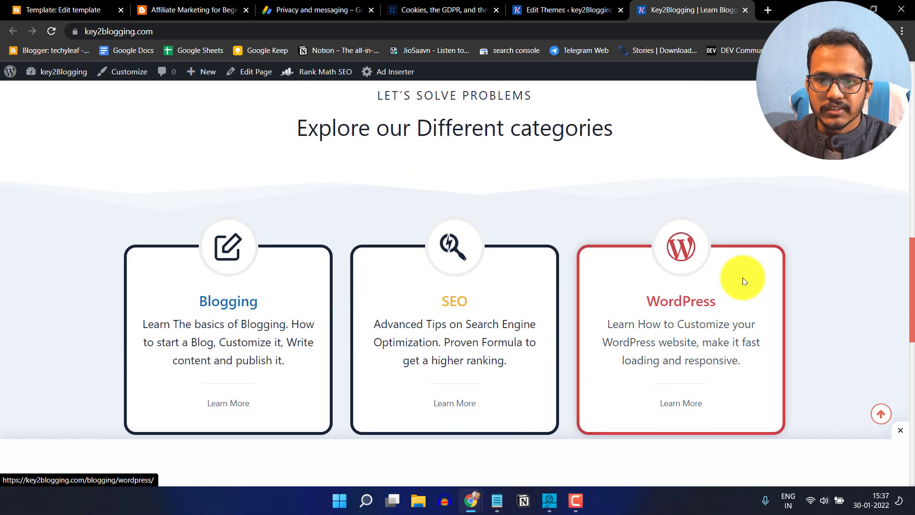
scroll(742, 277, "up", 13)
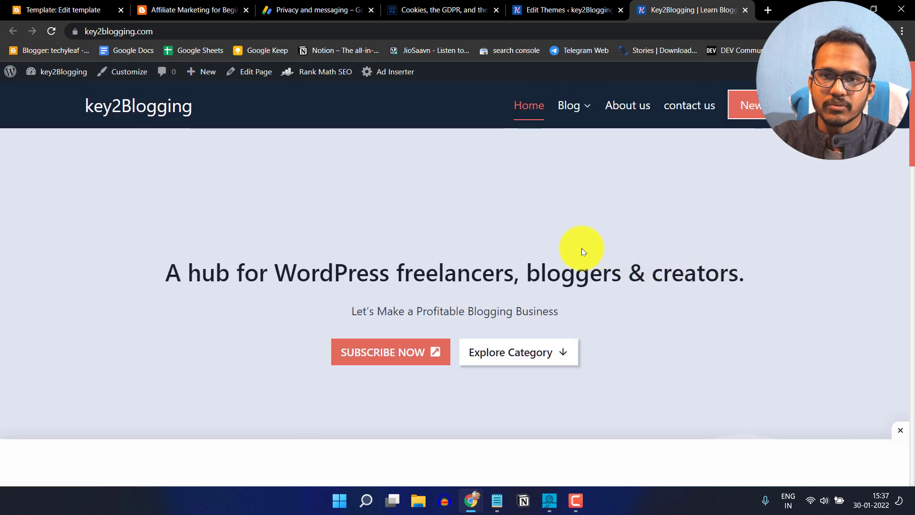
- Check the site's cookies in the padlock dialog, then reload the homepage to see the popup again
left_click(71, 36)
left_click(108, 152)
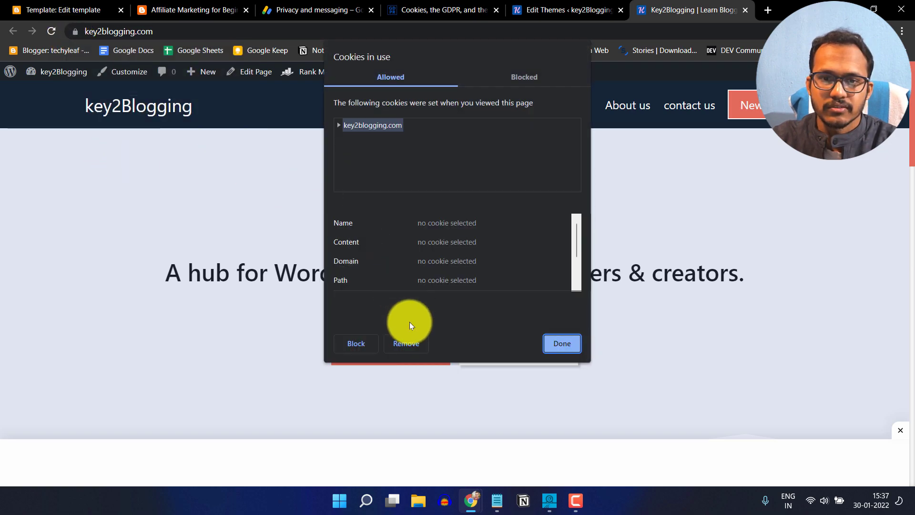
left_click(564, 342)
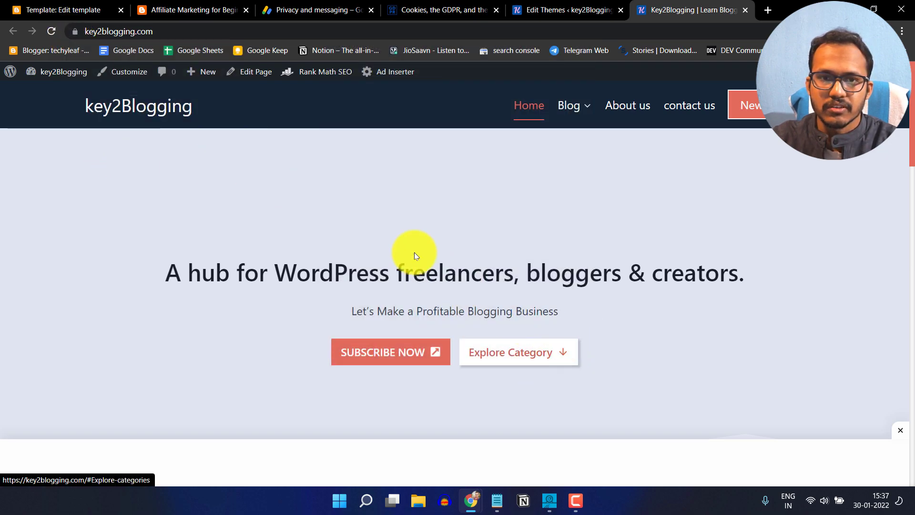
left_click(52, 29)
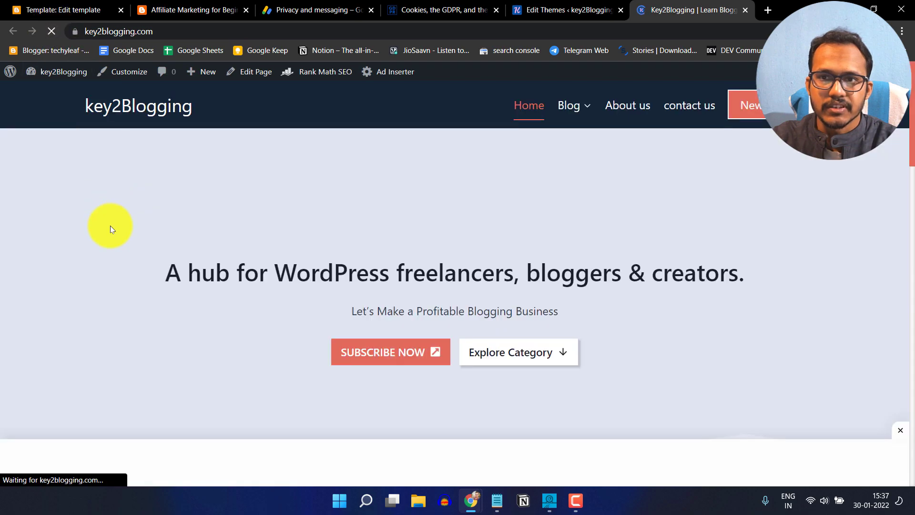
scroll(442, 230, "down", 5)
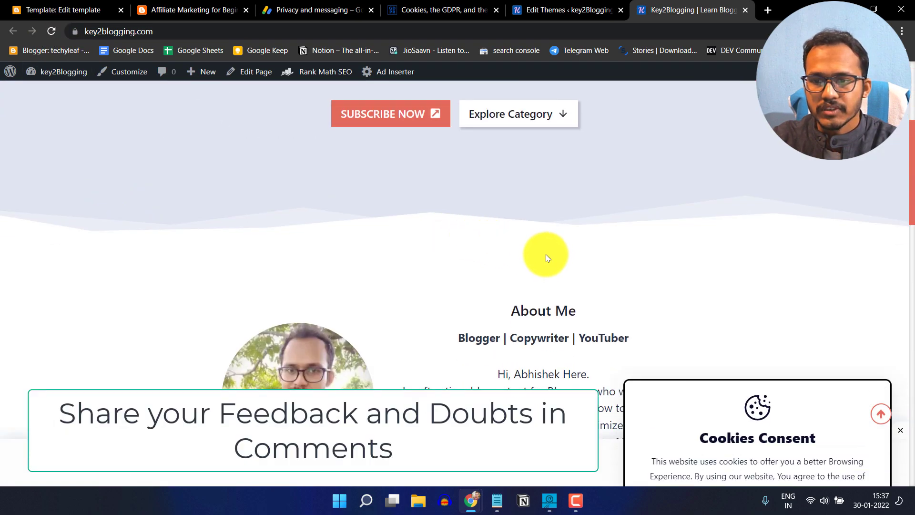
scroll(546, 258, "down", 6)
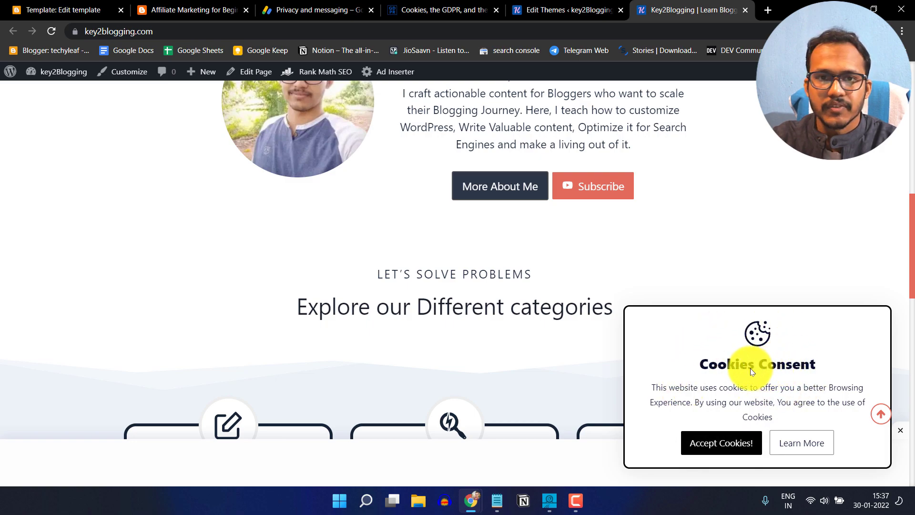
left_click(498, 502)
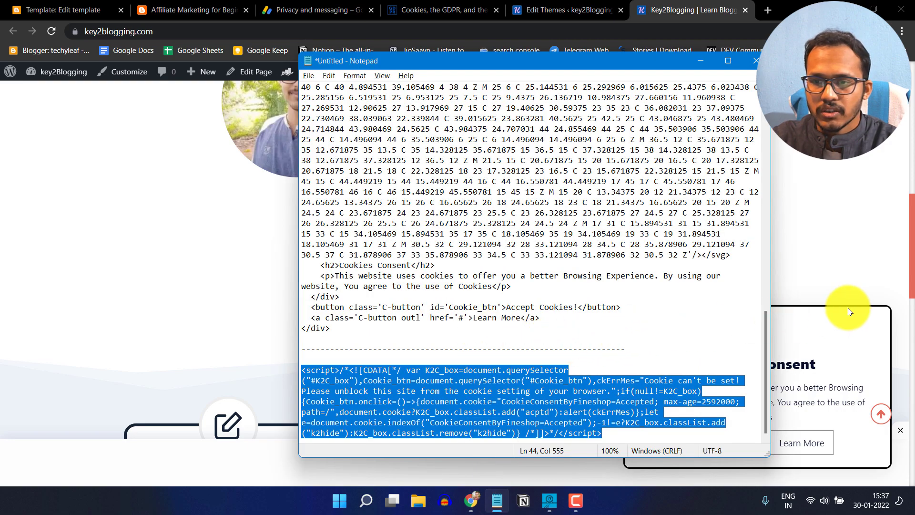
scroll(590, 337, "up", 12)
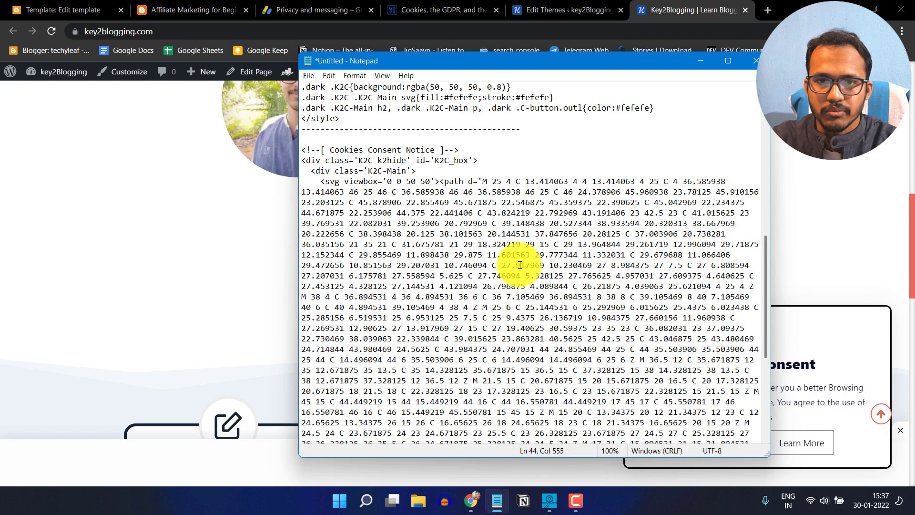
scroll(521, 265, "up", 8)
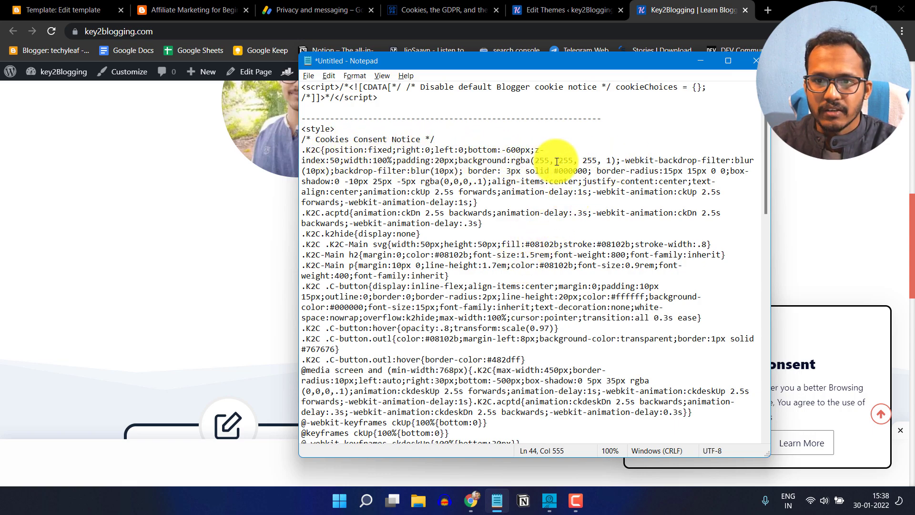
left_click_drag(526, 159, 613, 164)
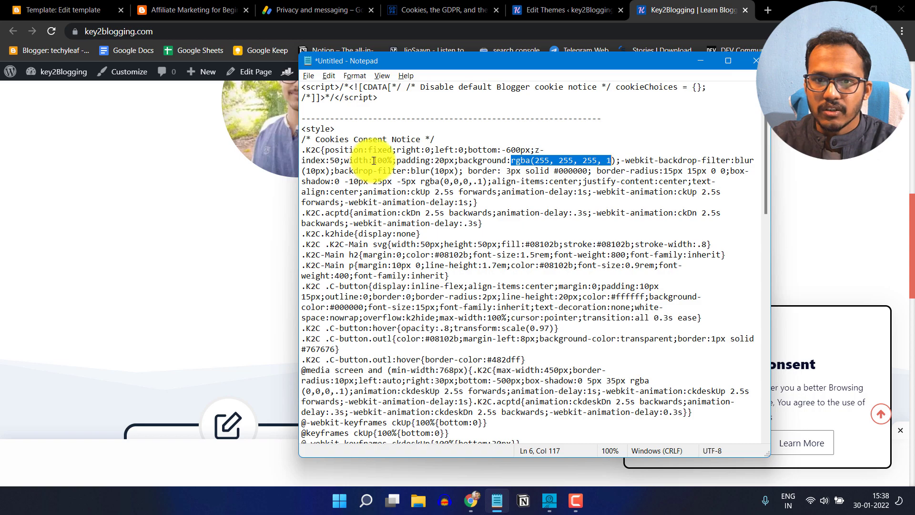
- Inspect the Accept Cookies! button in Chrome DevTools
left_click(701, 61)
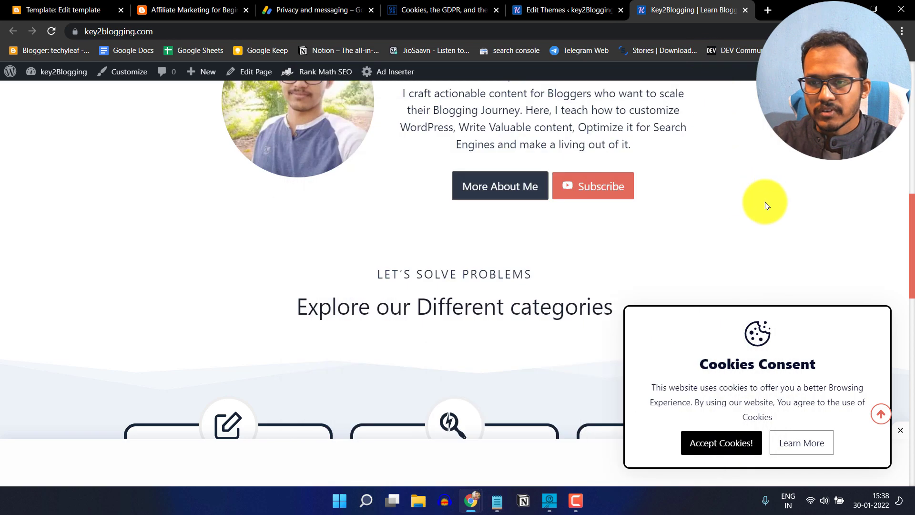
right_click(721, 441)
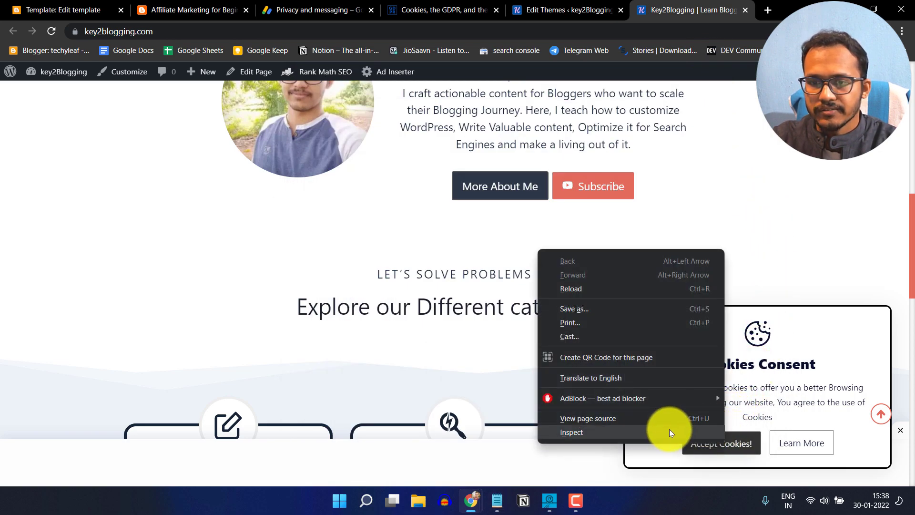
left_click(668, 431)
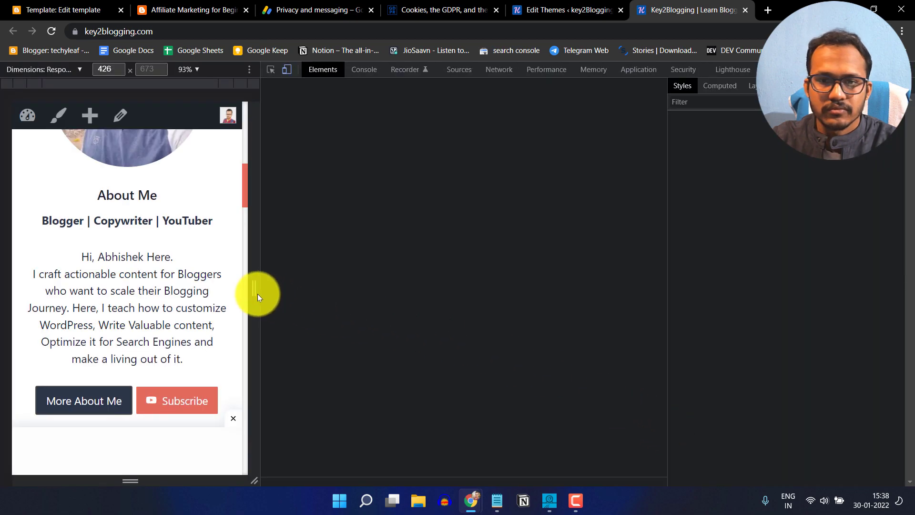
scroll(174, 300, "down", 10)
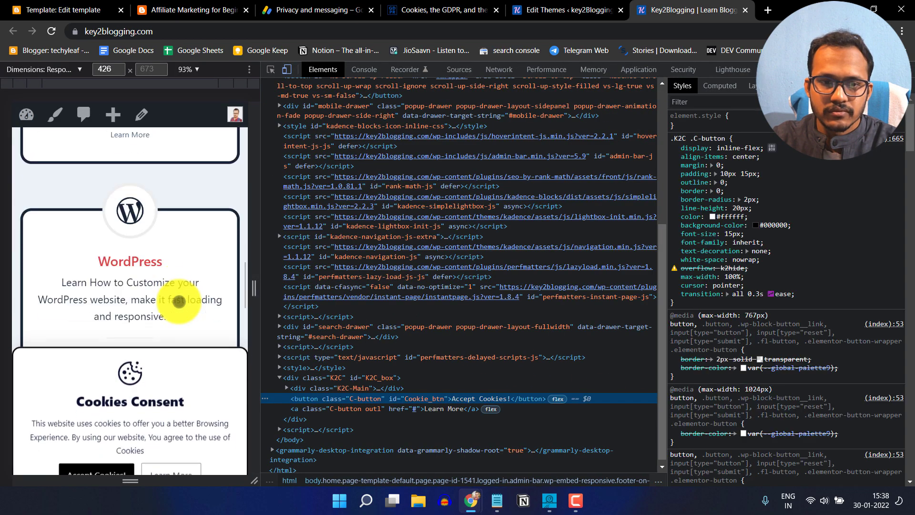
left_click(274, 69)
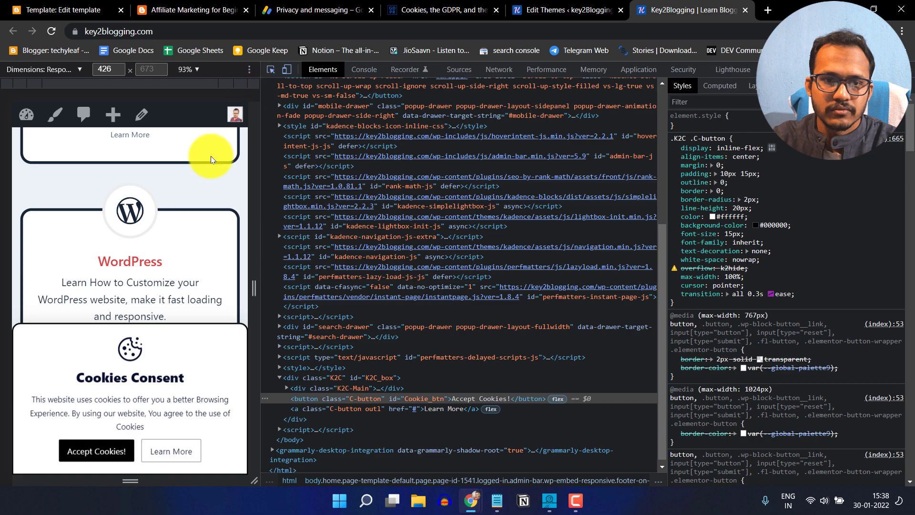
left_click(113, 442)
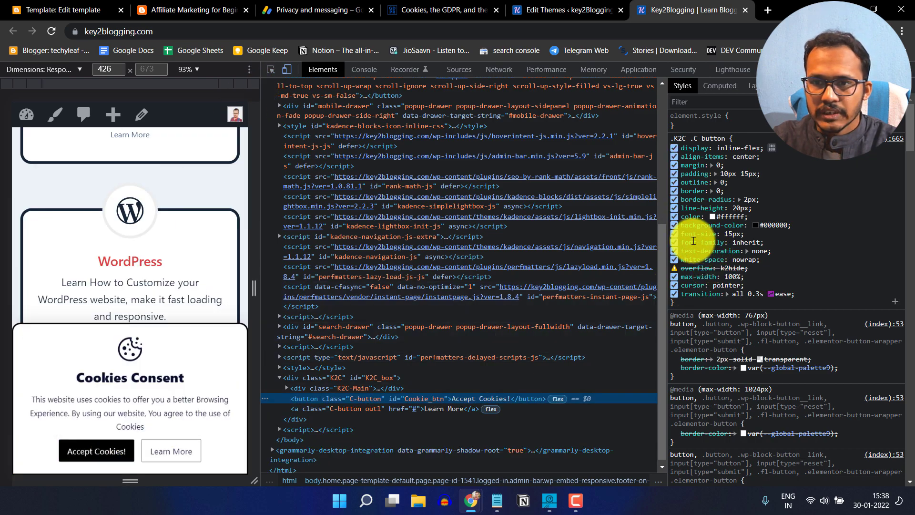
- Set the button's background colour to red #ff1616 and close DevTools
left_click(755, 225)
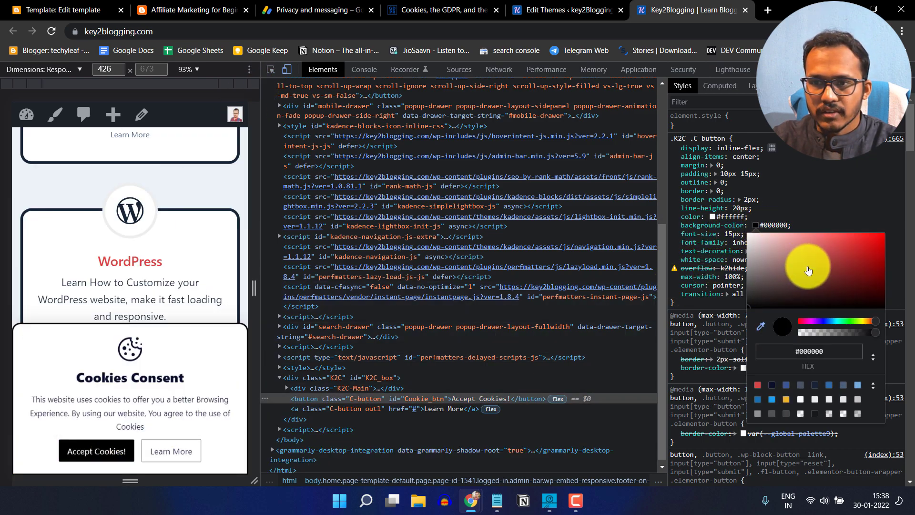
left_click_drag(806, 261, 874, 234)
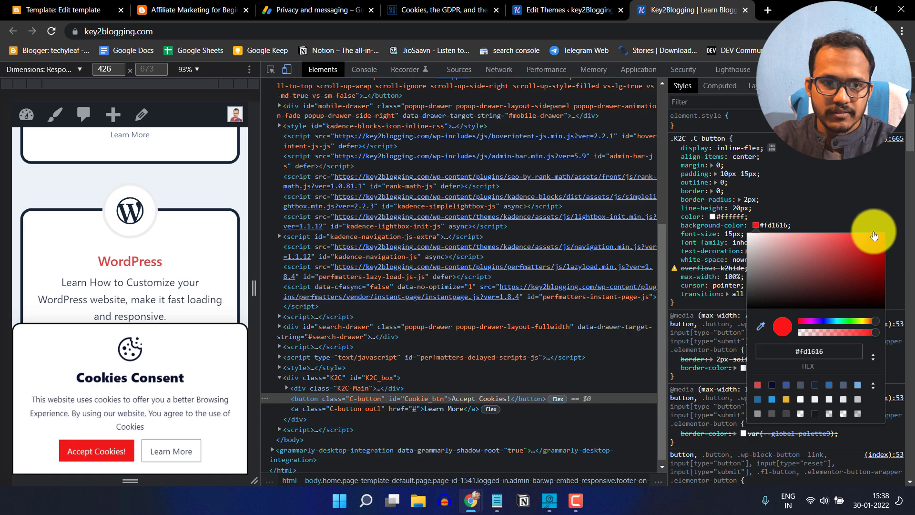
left_click(874, 204)
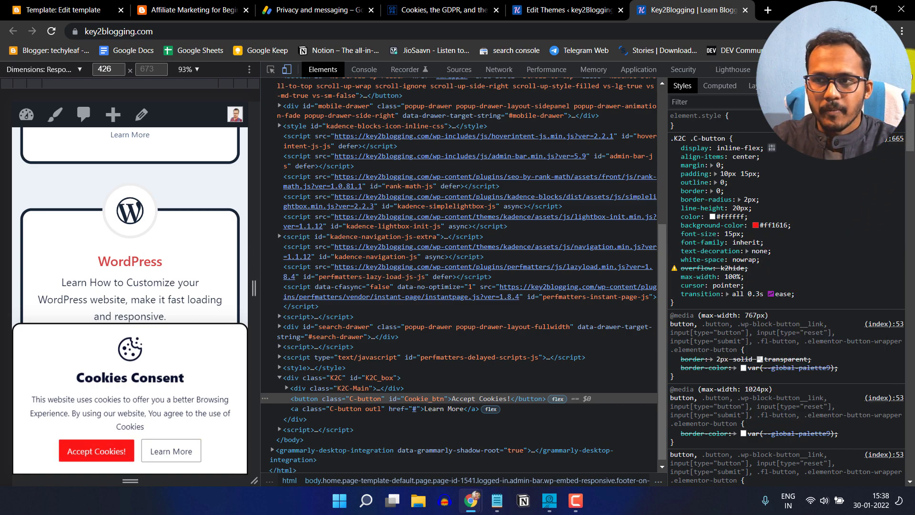
key("F12")
scroll(846, 267, "up", 15)
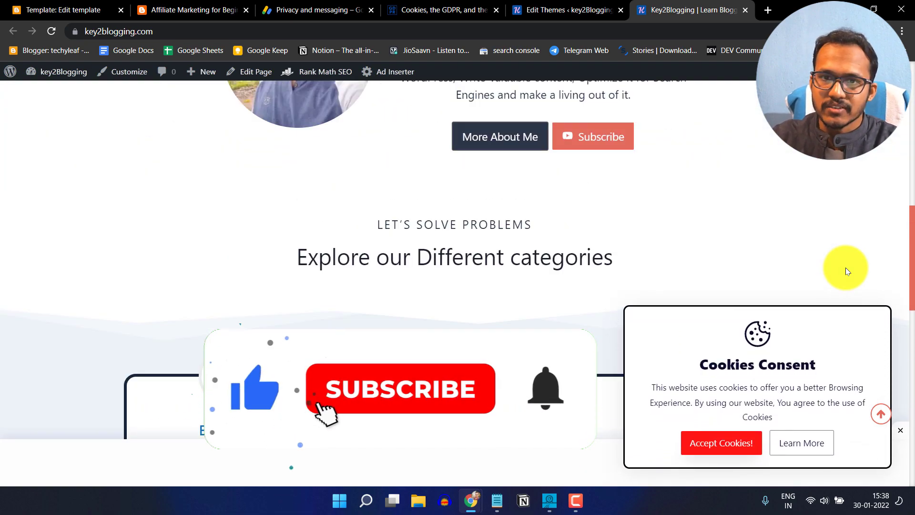
scroll(846, 268, "up", 10)
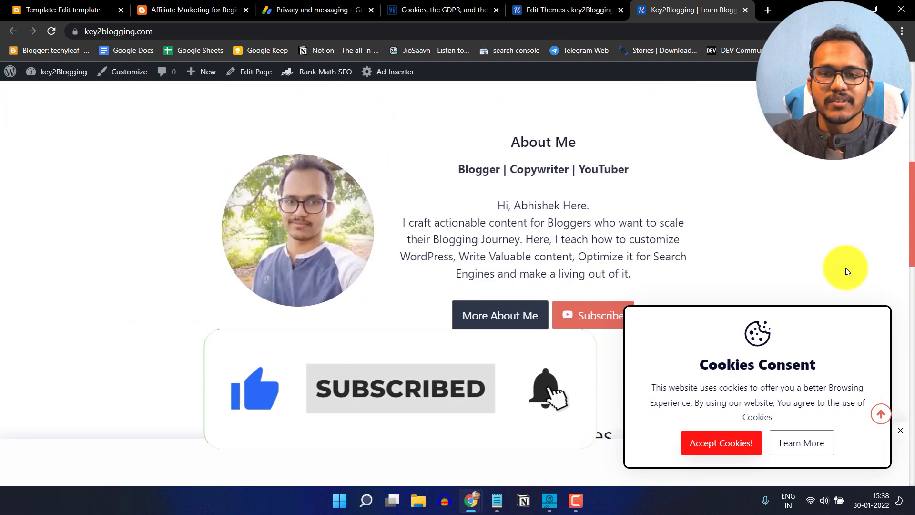